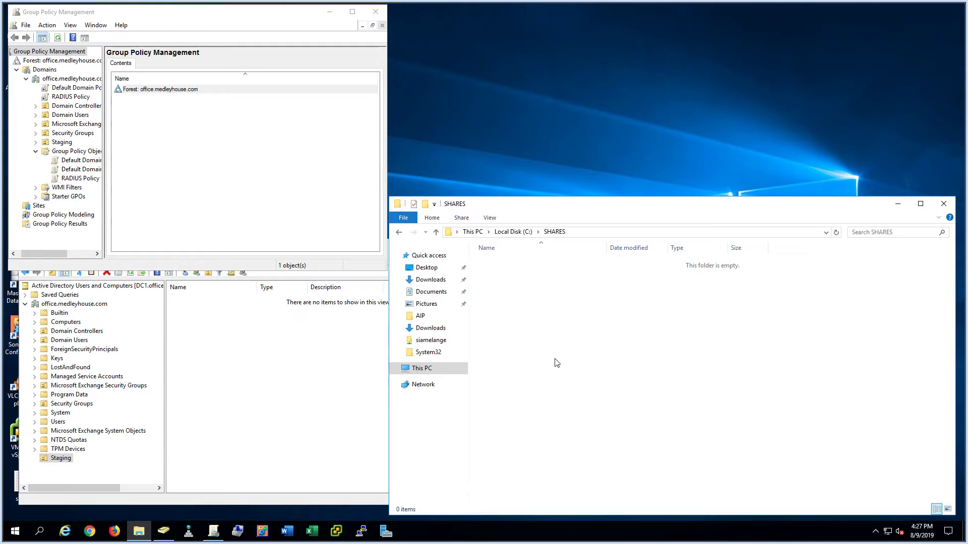
# - After checking system information, create a folderRedirection folder in C:\SHARES and open its Properties
pyautogui.press('super+Pause')
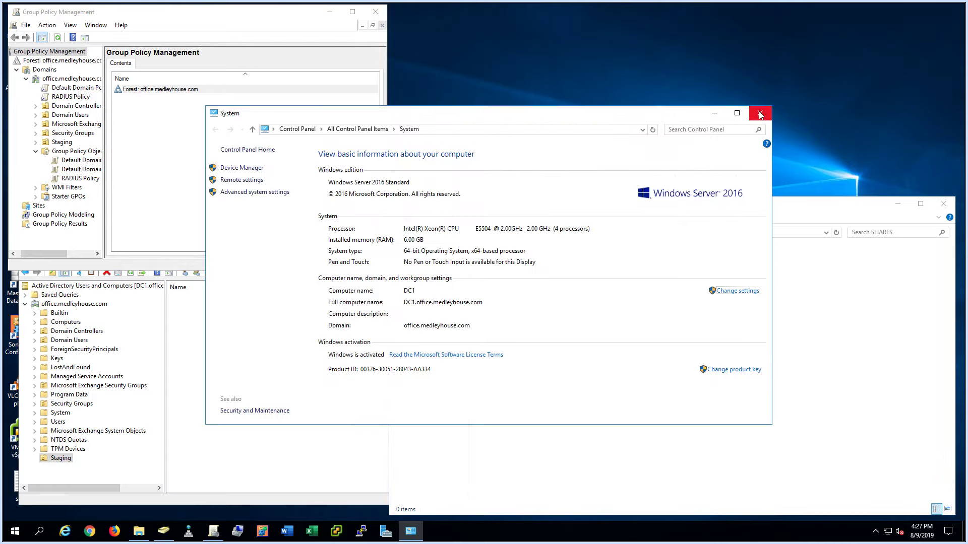
pyautogui.click(760, 115)
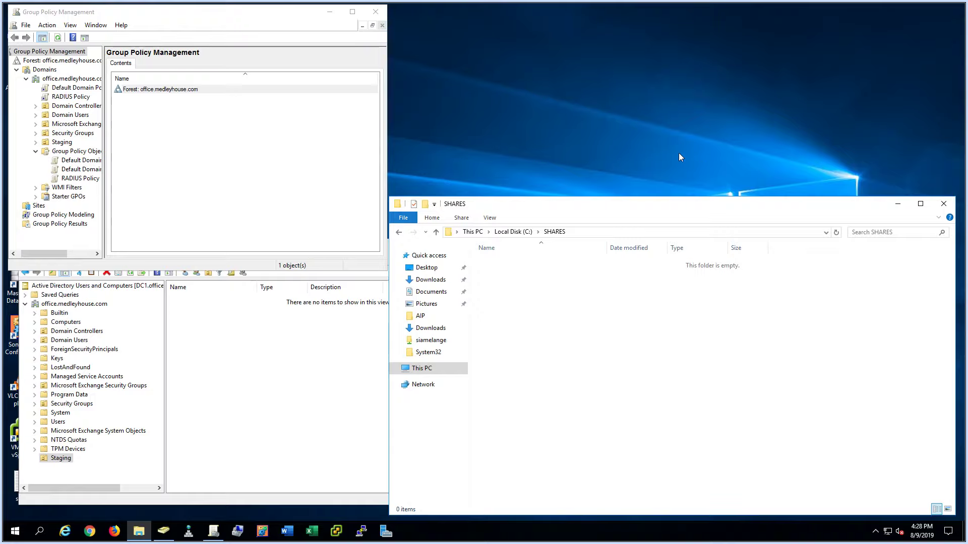
pyautogui.rightClick(515, 295)
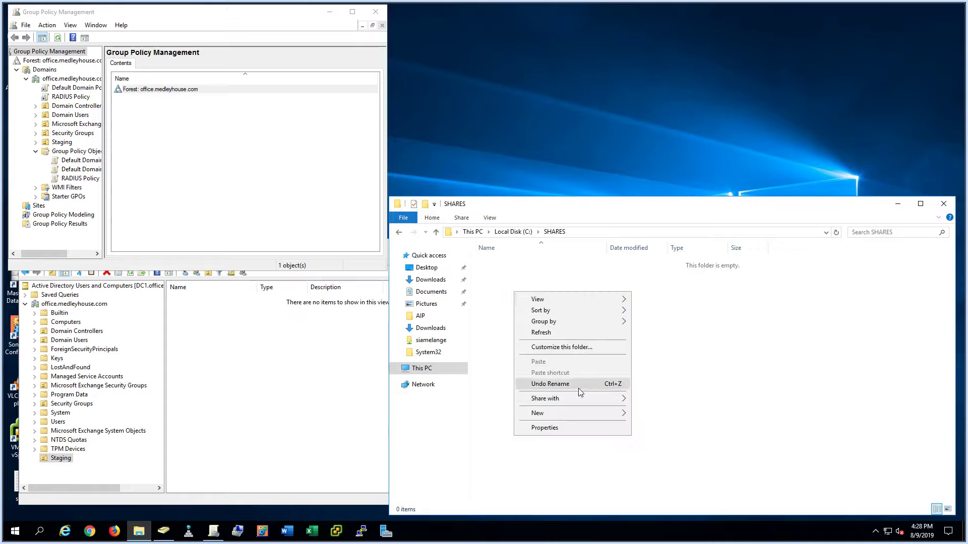
pyautogui.moveTo(589, 414)
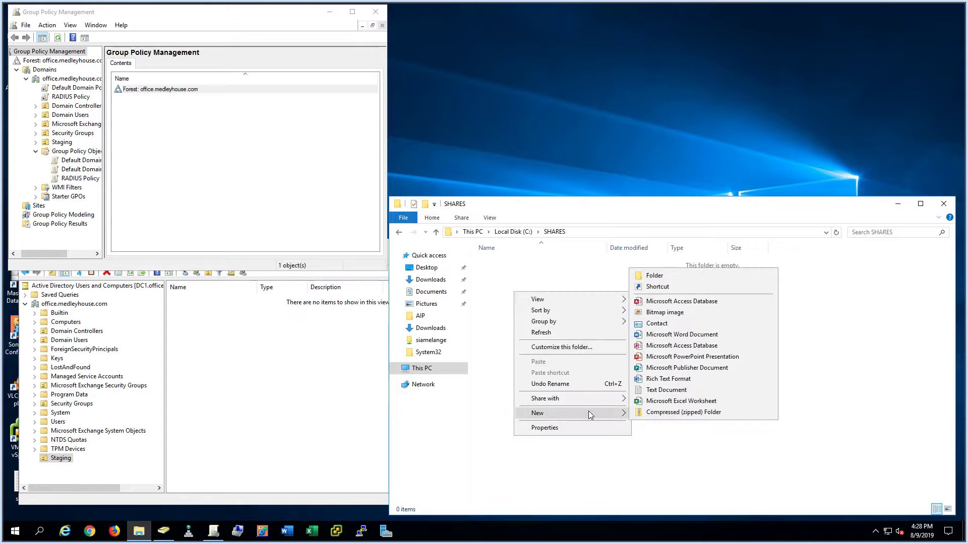
pyautogui.click(685, 279)
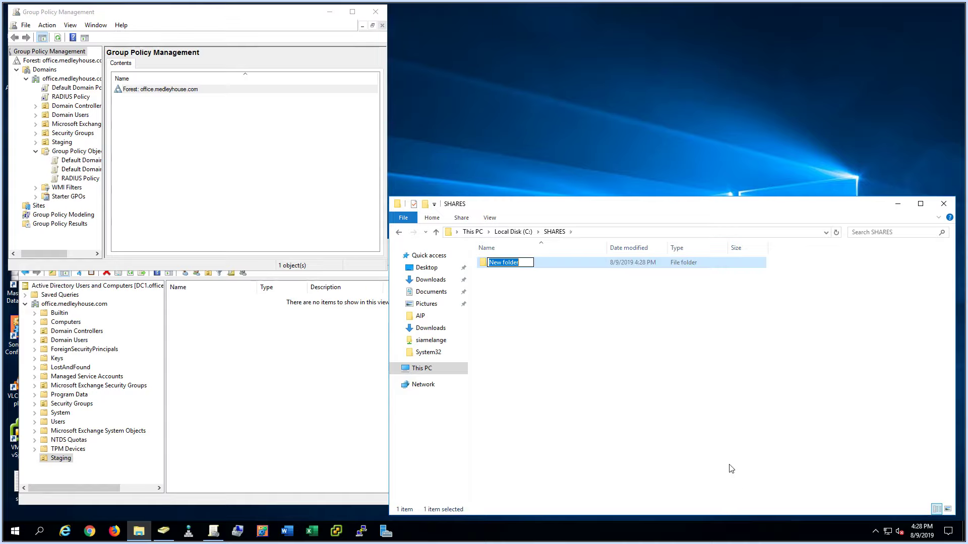
pyautogui.write('folderRedirection')
pyautogui.press('Return')
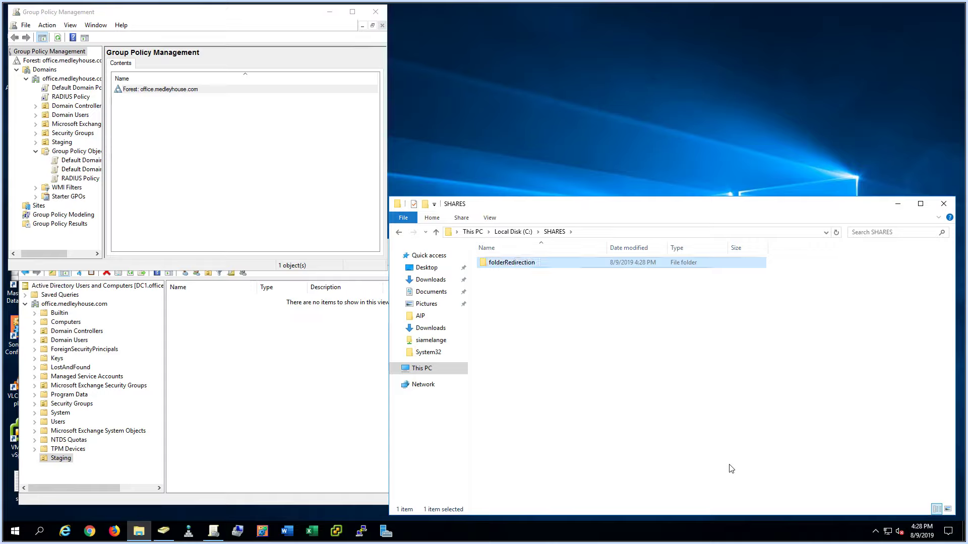
pyautogui.hotkey('shift', 'F10')
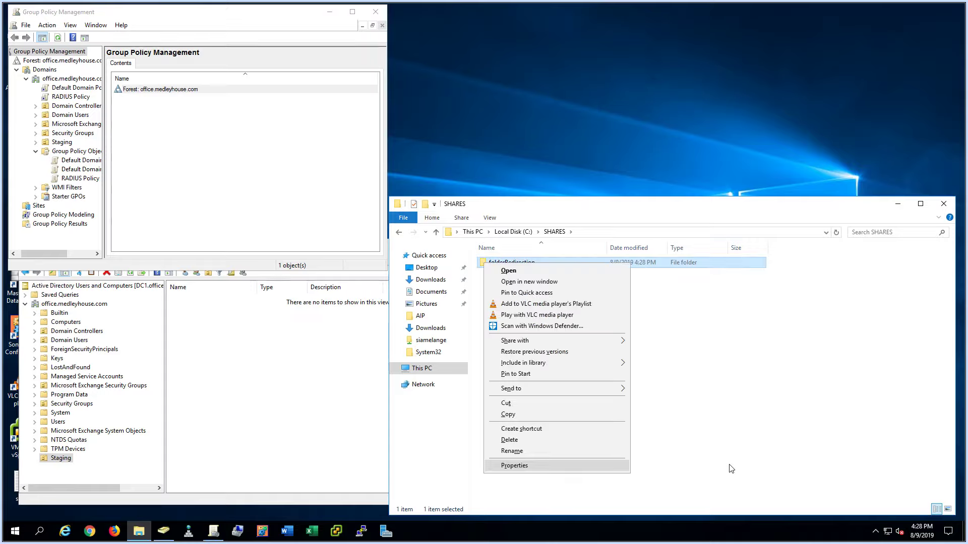
pyautogui.press('Return')
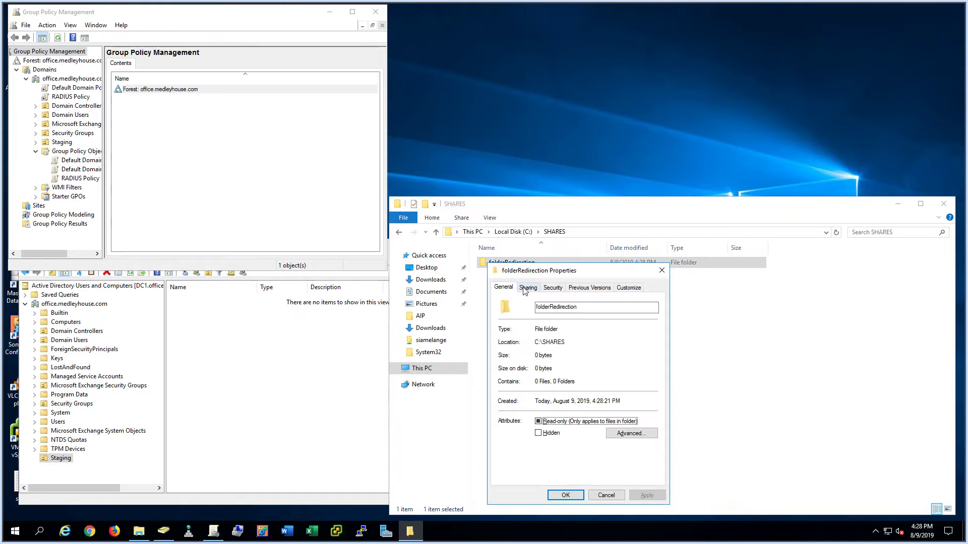
# - Turn on Advanced Sharing for folderRedirection and open its share permissions
pyautogui.click(525, 288)
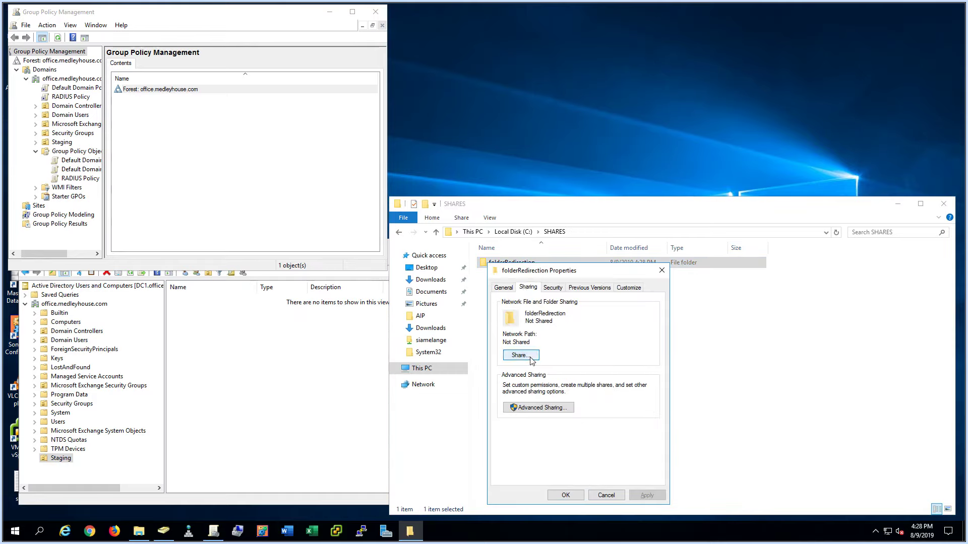
pyautogui.click(539, 407)
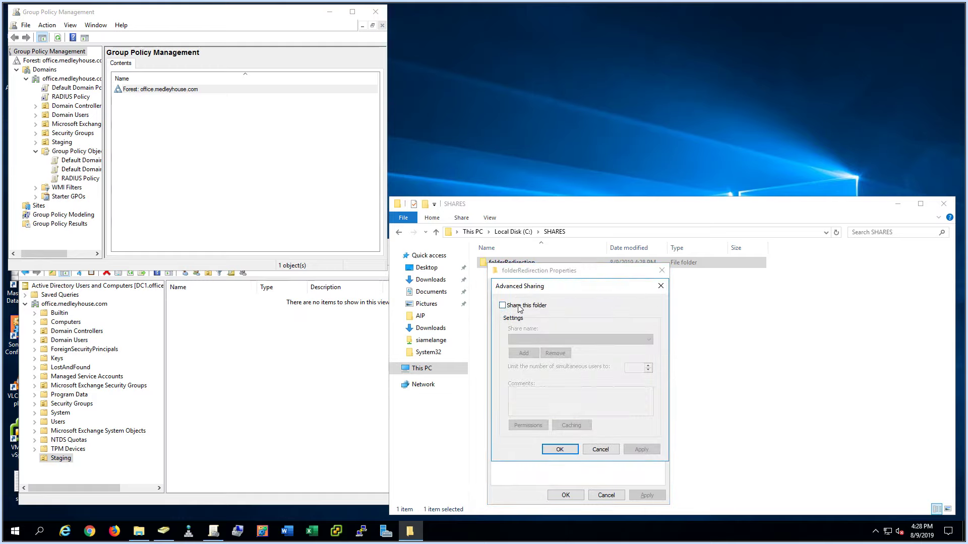
pyautogui.click(520, 306)
pyautogui.click(531, 426)
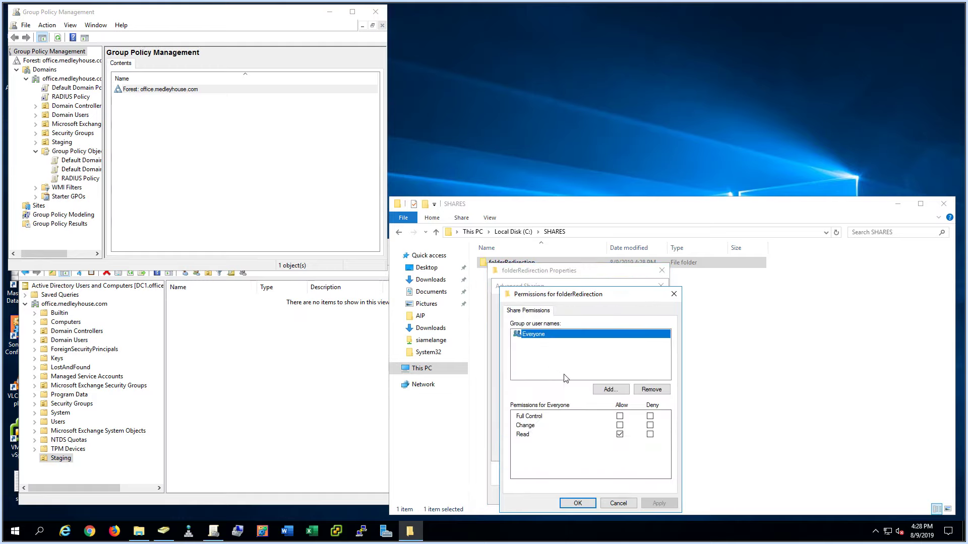
# - Add Administrators and SYSTEM to the folderRedirection share permissions
pyautogui.click(616, 392)
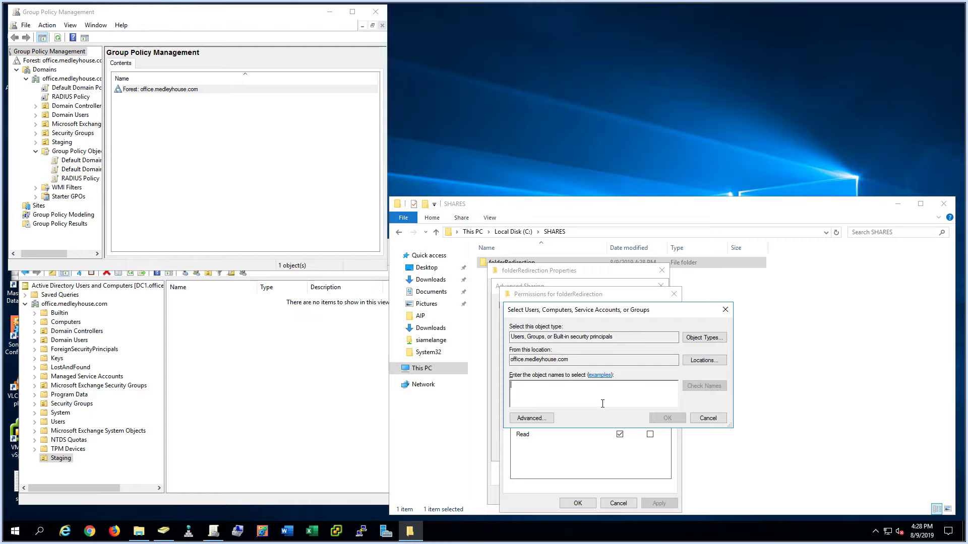
pyautogui.write('admi')
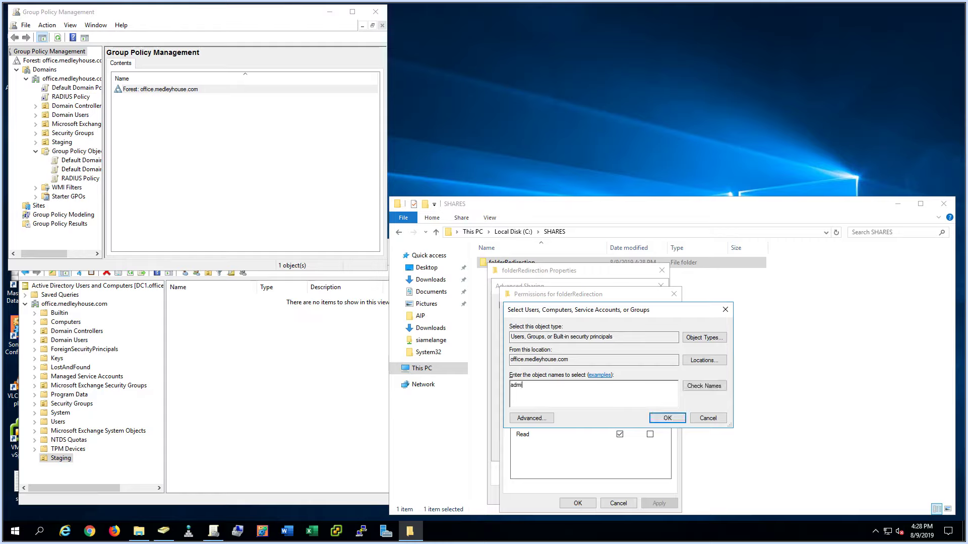
pyautogui.write('nistar')
pyautogui.press('BackSpace')
pyautogui.press('BackSpace')
pyautogui.write('r')
pyautogui.hotkey('alt', 'k')
pyautogui.press('Return')
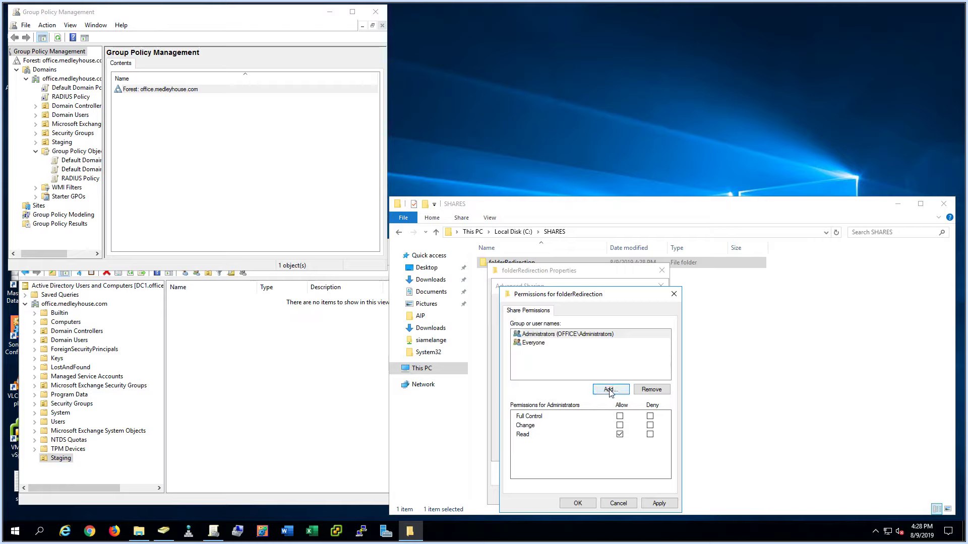
pyautogui.click(609, 391)
pyautogui.write('system')
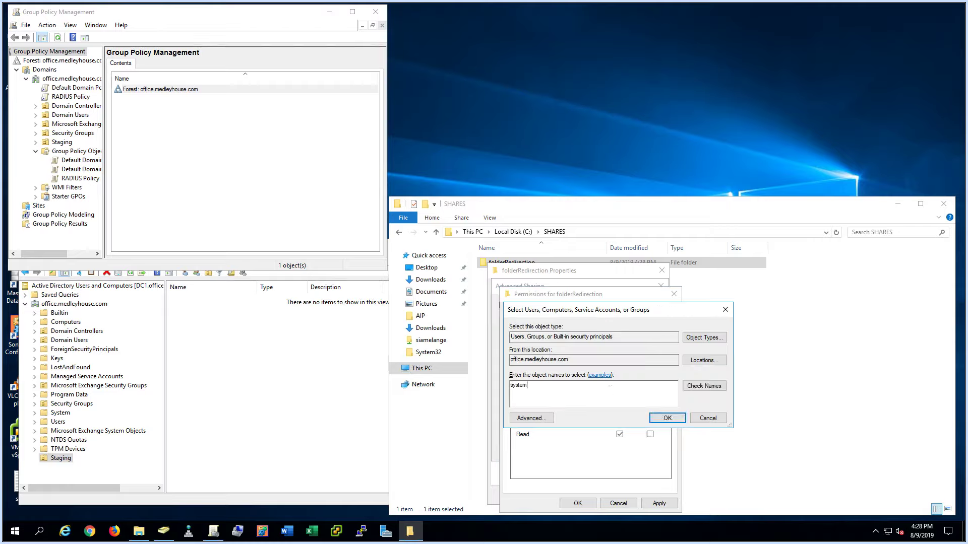
pyautogui.hotkey('alt', 'k')
pyautogui.press('Return')
pyautogui.click(667, 418)
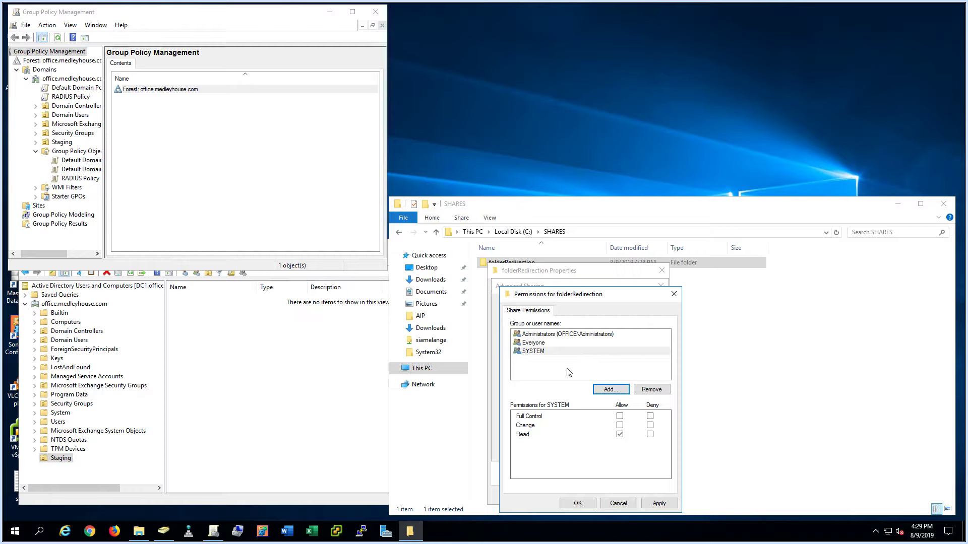
# - Grant Everyone and Administrators Full Control on the share and apply the sharing settings
pyautogui.click(562, 344)
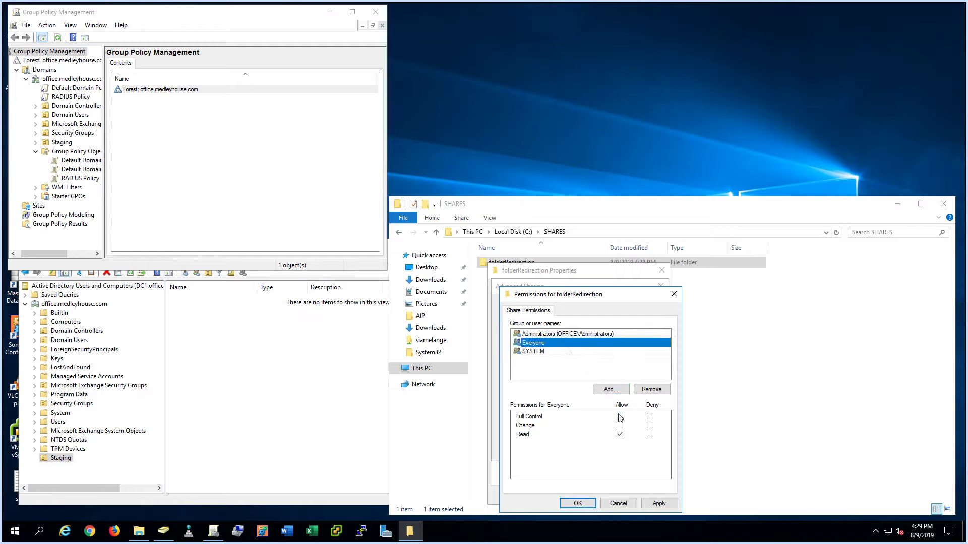
pyautogui.click(620, 416)
pyautogui.click(557, 336)
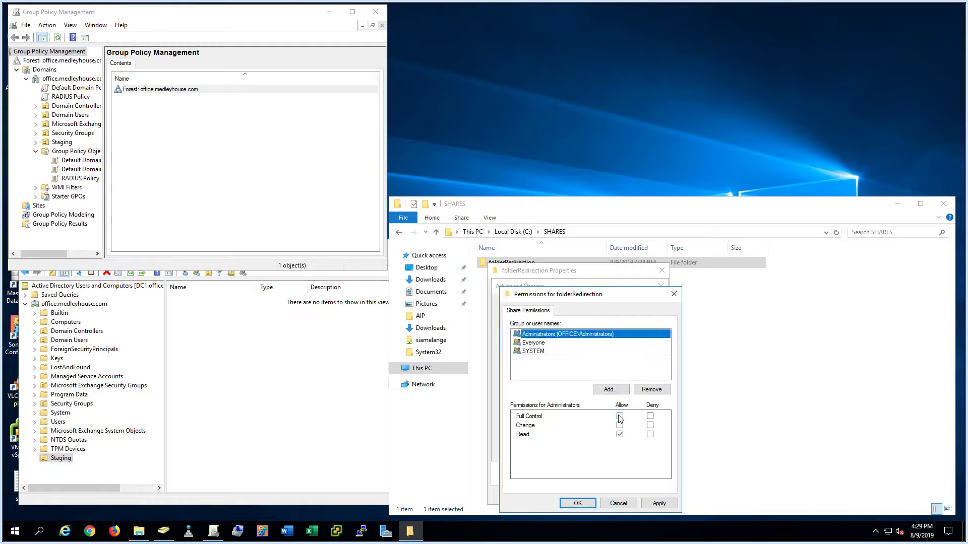
pyautogui.click(620, 416)
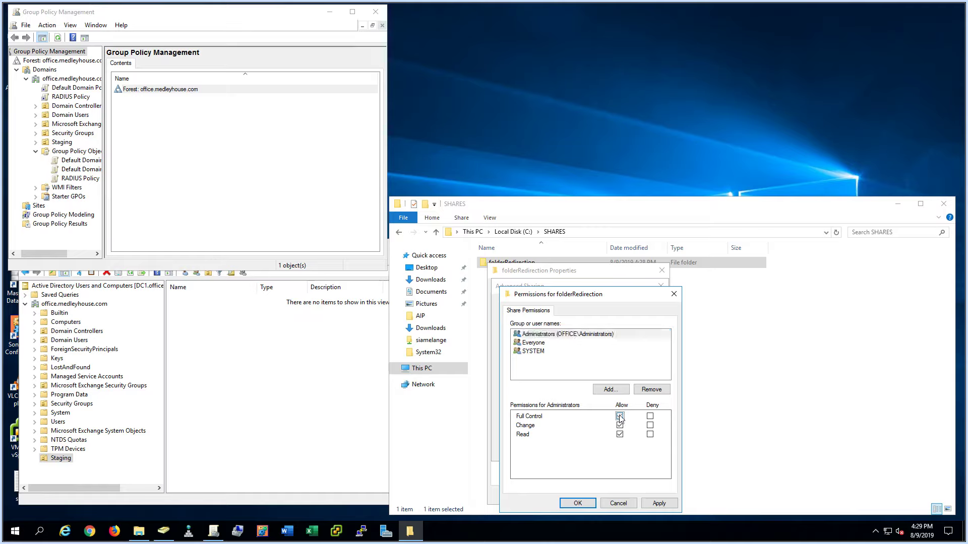
pyautogui.click(580, 504)
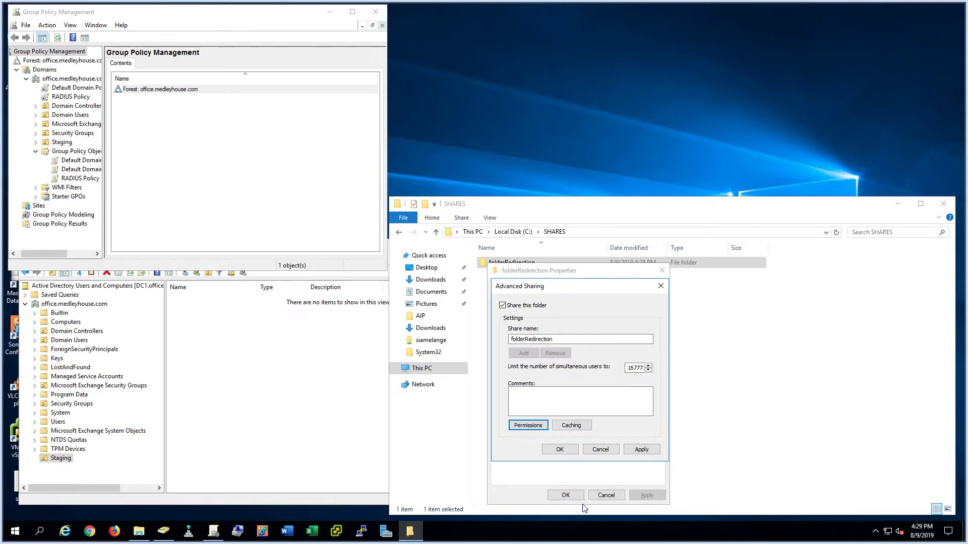
pyautogui.click(560, 450)
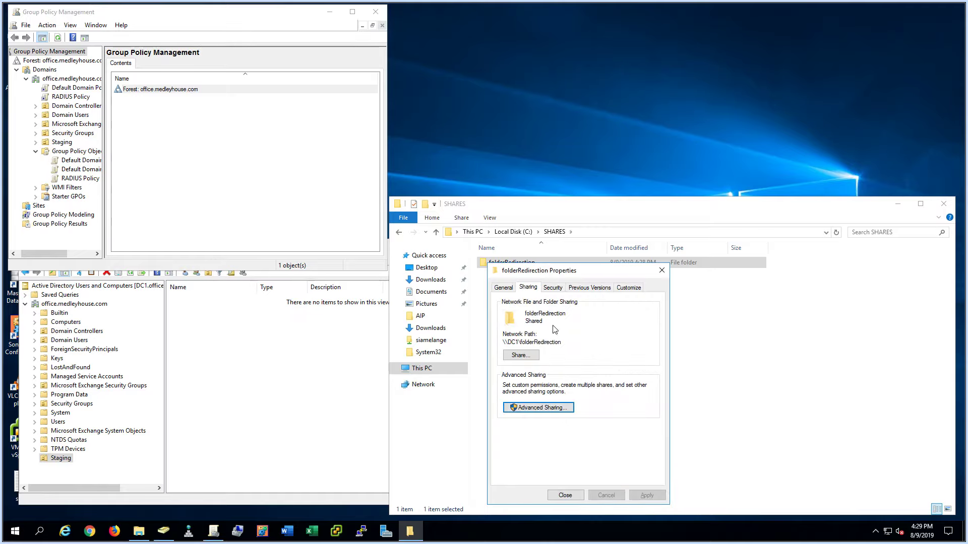
pyautogui.click(553, 288)
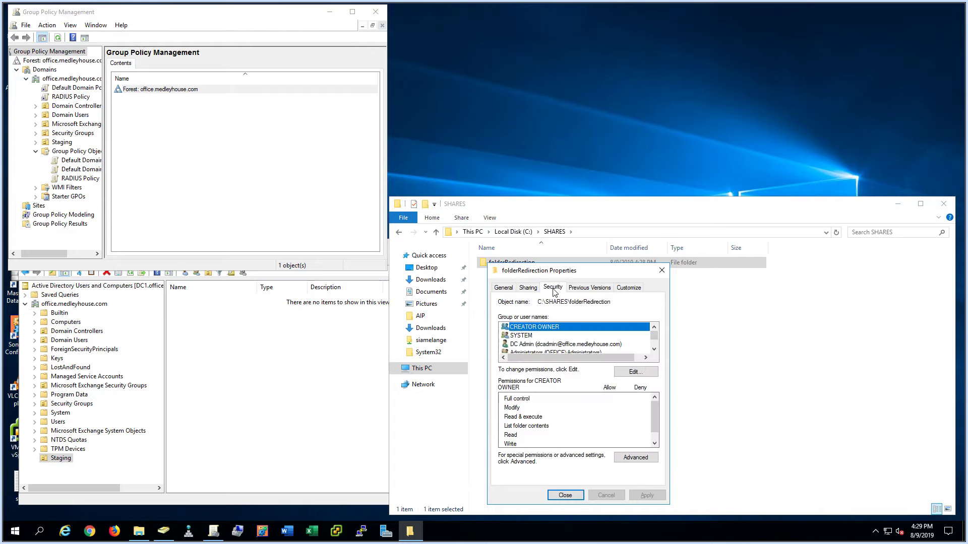
# - Disable inheritance on folderRedirection and remove all inherited permission entries from it
pyautogui.click(639, 460)
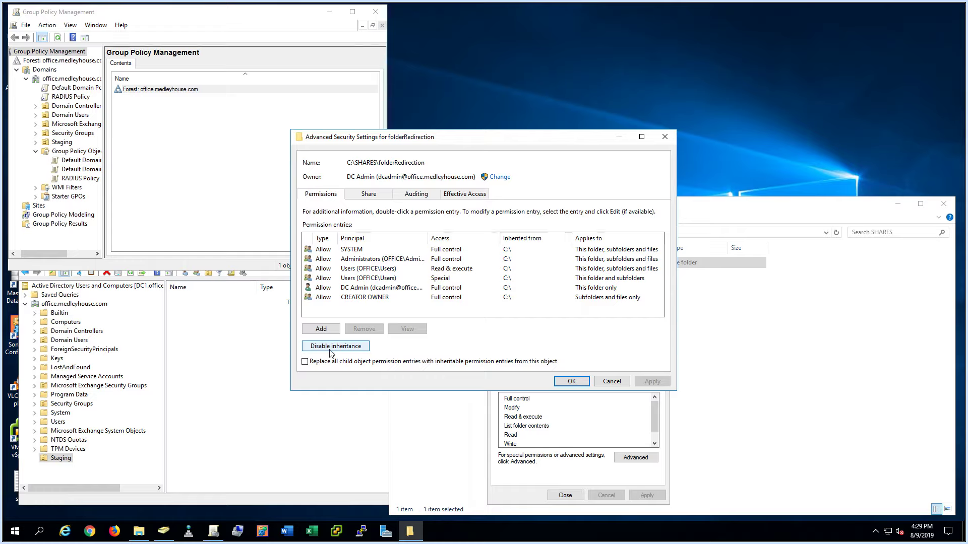
pyautogui.click(331, 347)
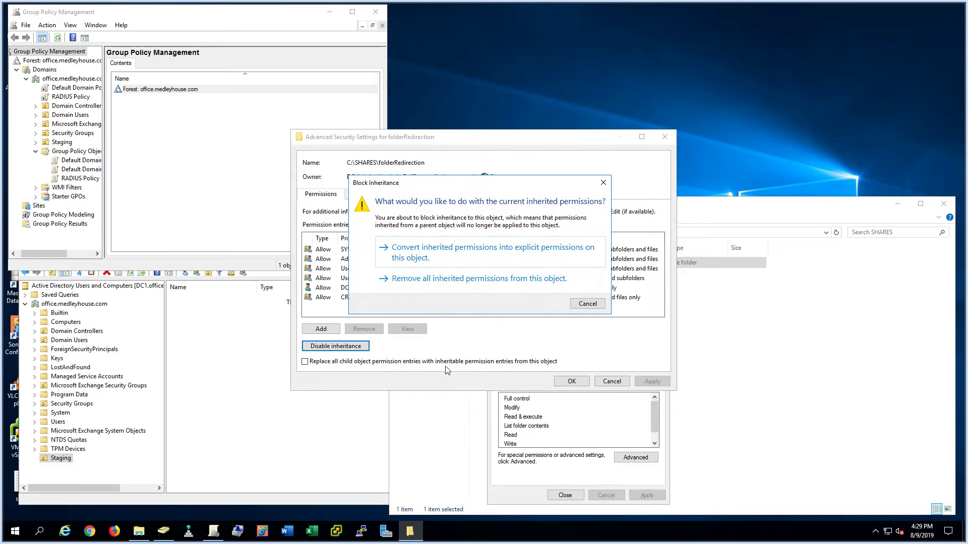
pyautogui.click(482, 279)
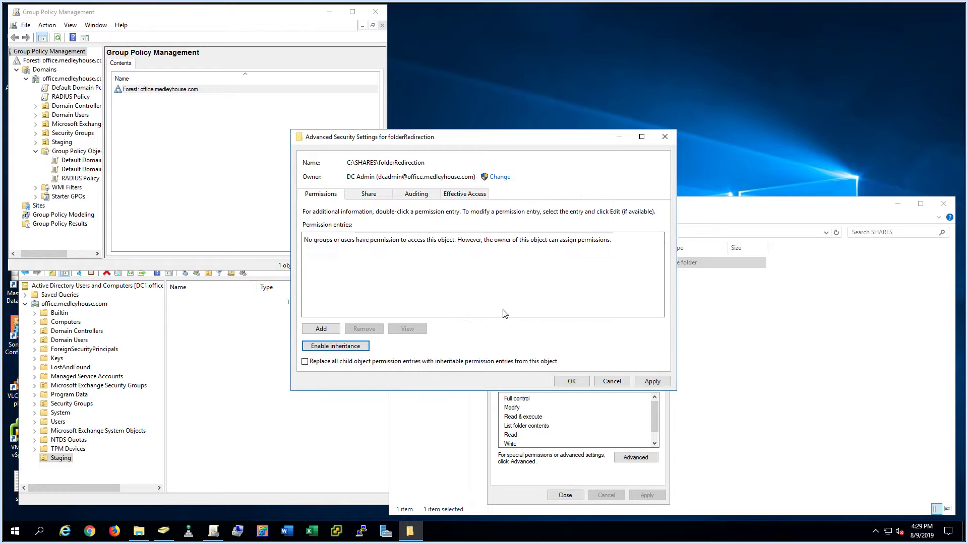
# - Start a new permission entry with Everyone as the principal
pyautogui.click(332, 333)
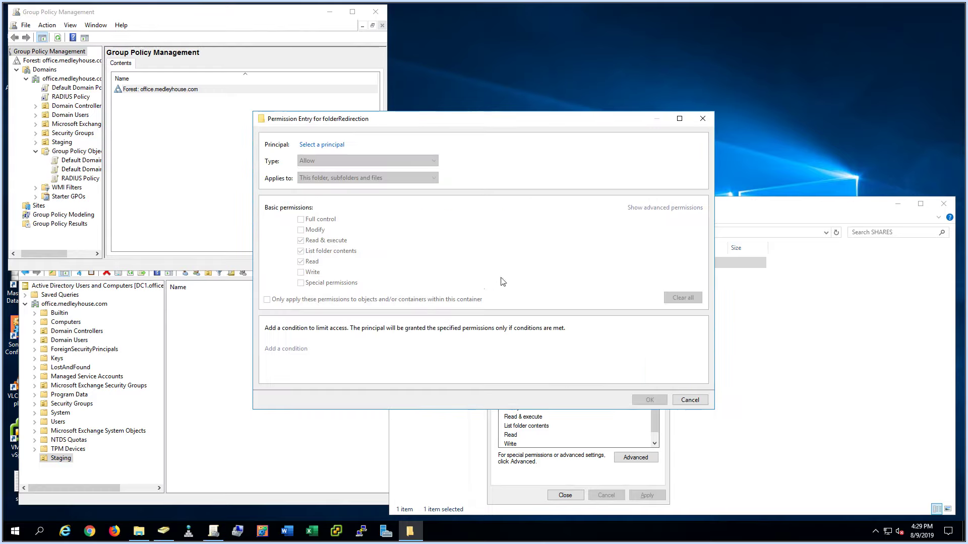
pyautogui.click(328, 146)
pyautogui.write('e')
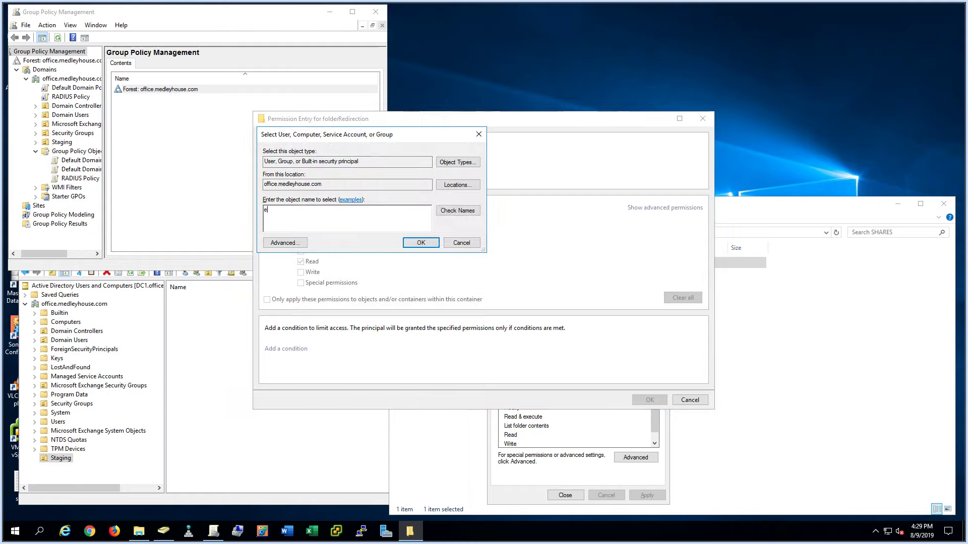
pyautogui.write('veryone')
pyautogui.click(456, 212)
pyautogui.press('Return')
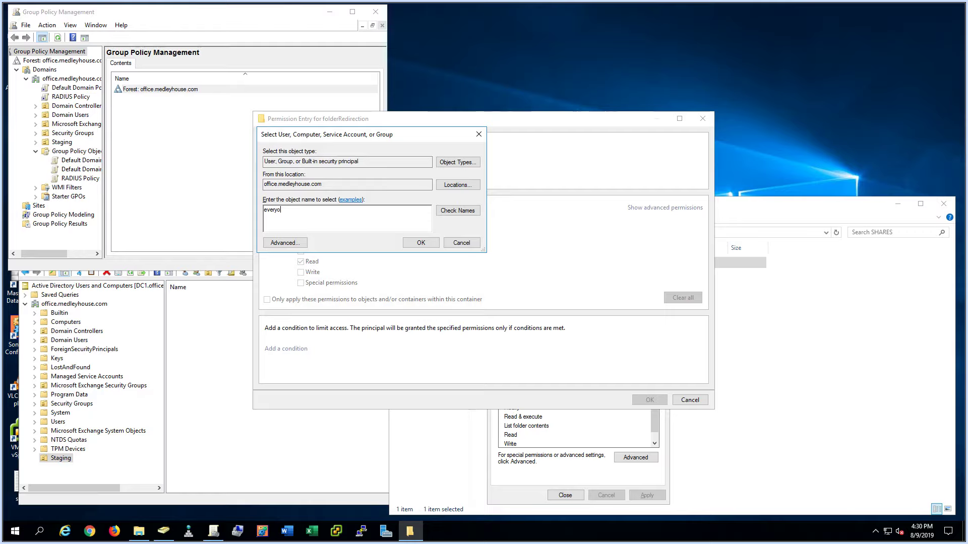
pyautogui.click(457, 210)
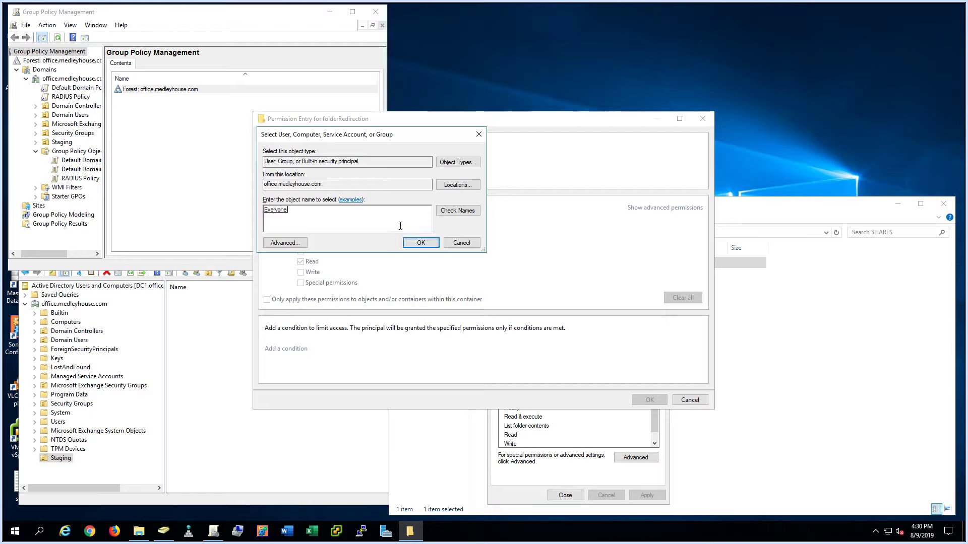
pyautogui.click(420, 241)
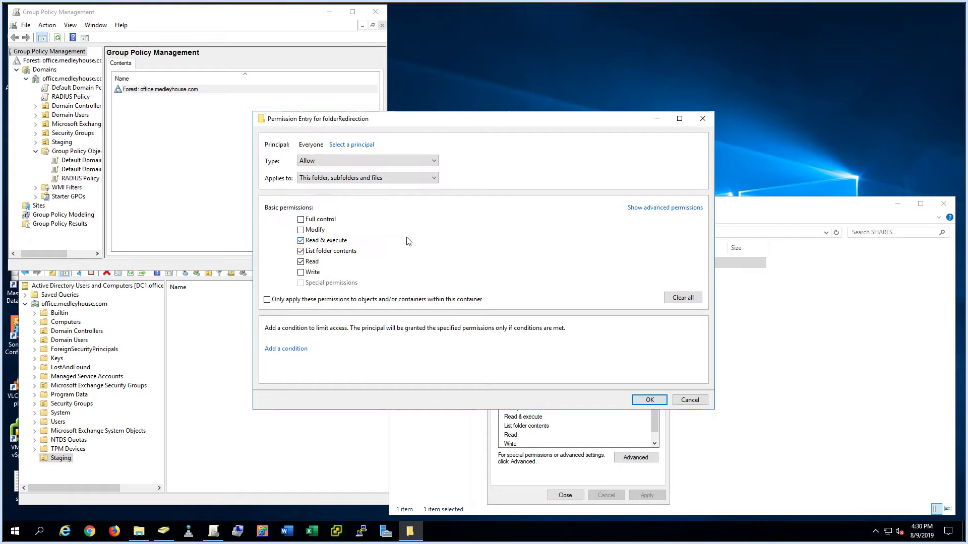
# - Limit Everyone to this folder only, without Read extended attributes, adding Create folders / append data
pyautogui.click(361, 178)
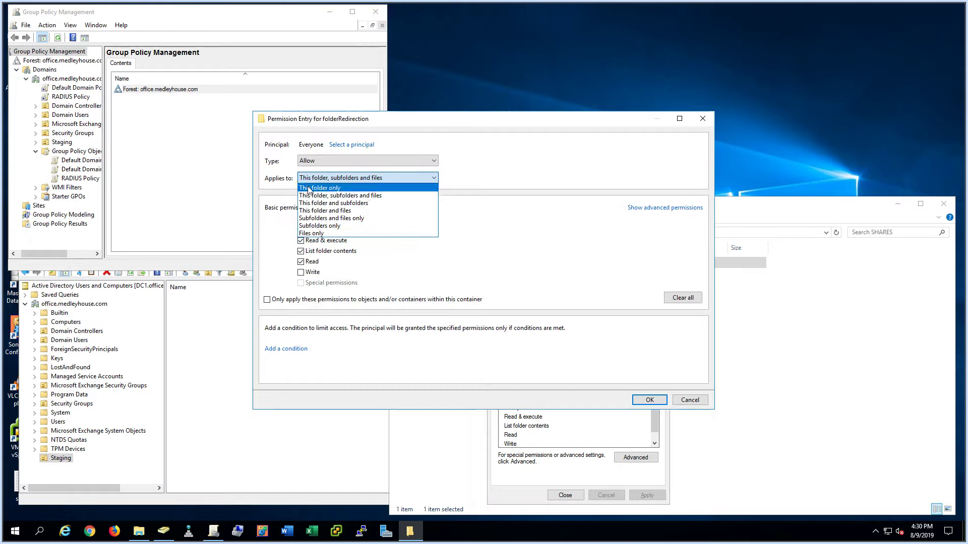
pyautogui.click(354, 190)
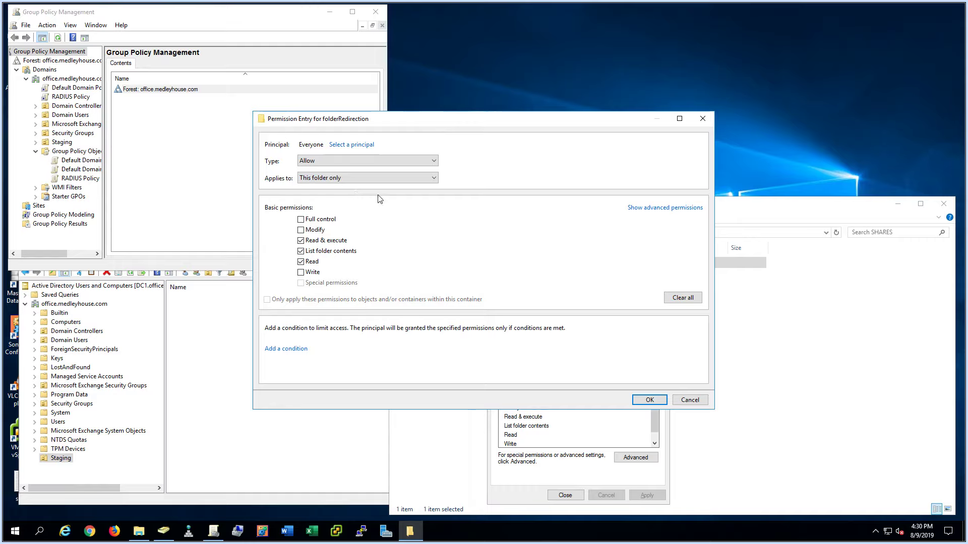
pyautogui.click(671, 208)
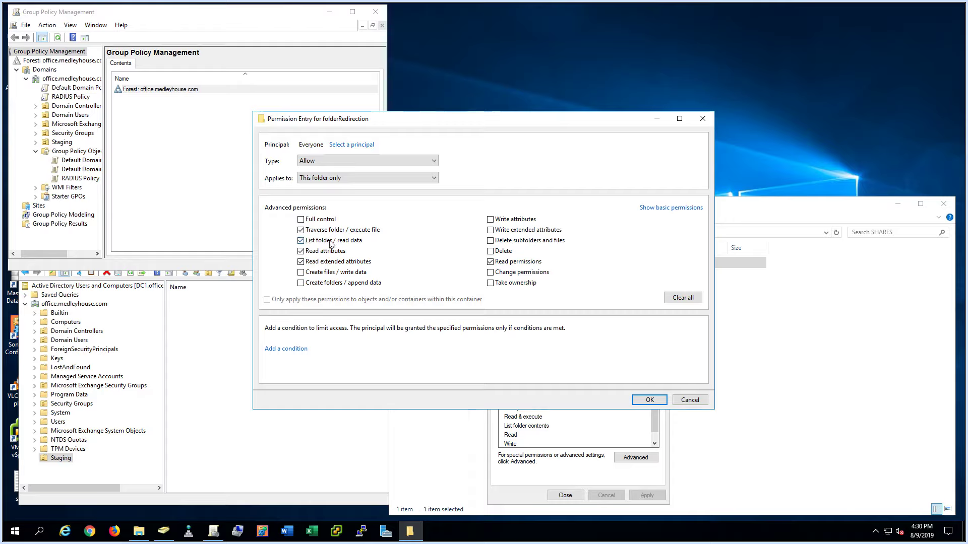
pyautogui.click(320, 265)
pyautogui.click(356, 285)
pyautogui.click(650, 399)
pyautogui.click(321, 329)
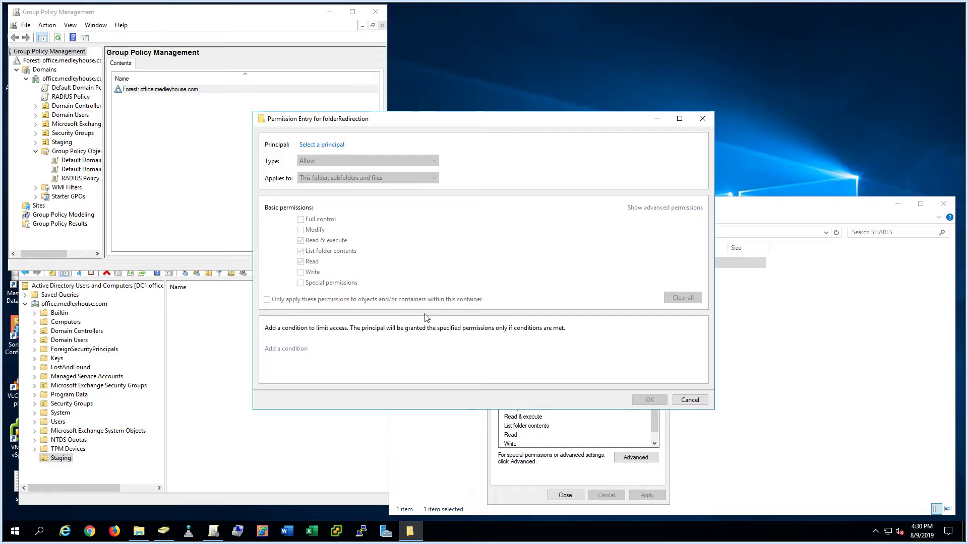
# - Add a CREATOR OWNER entry with Full control applying to subfolders and files only
pyautogui.click(321, 145)
pyautogui.write('creator ow')
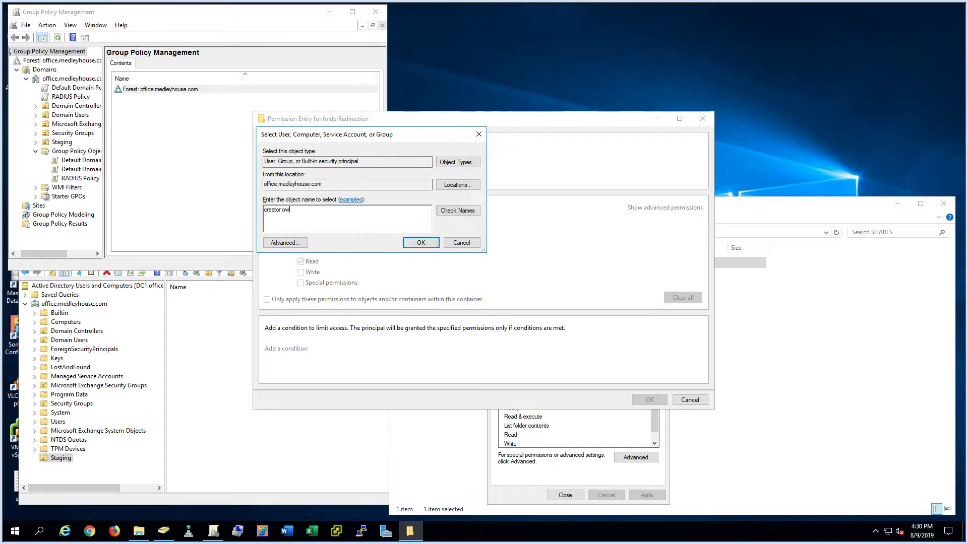
pyautogui.click(458, 211)
pyautogui.press('Return')
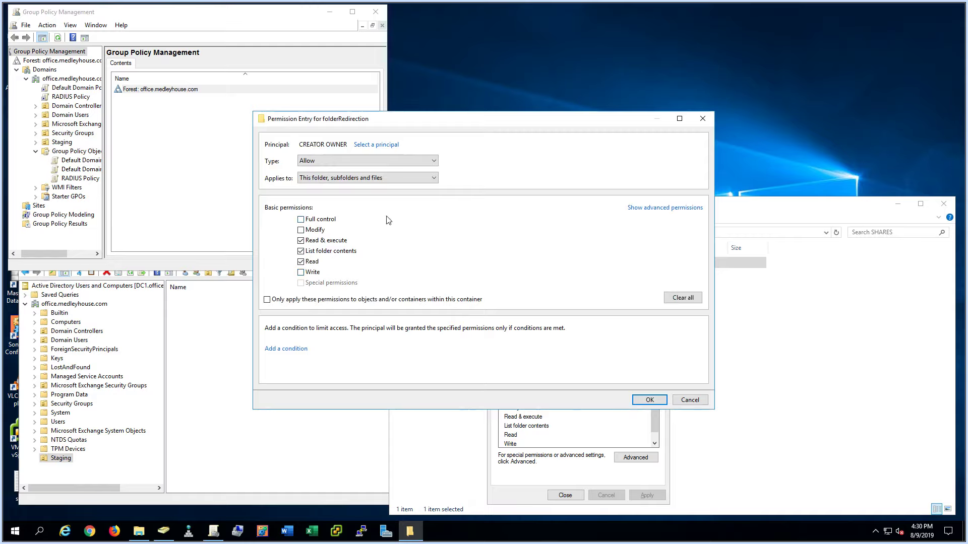
pyautogui.click(331, 178)
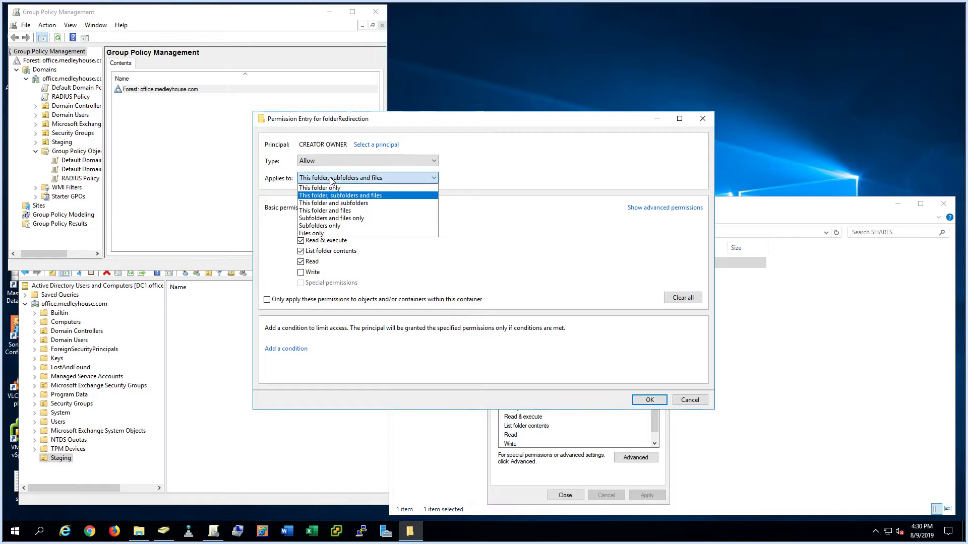
pyautogui.click(355, 222)
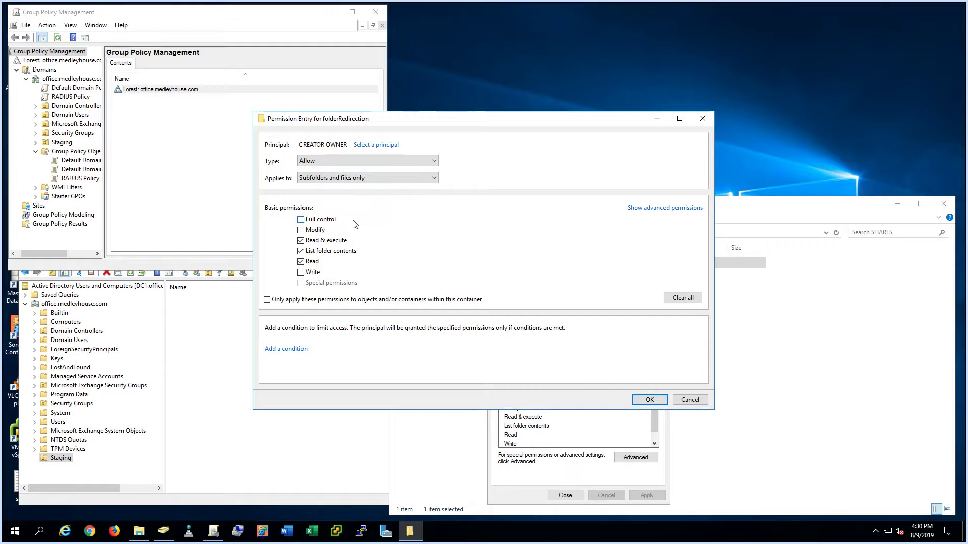
pyautogui.click(321, 220)
pyautogui.click(666, 213)
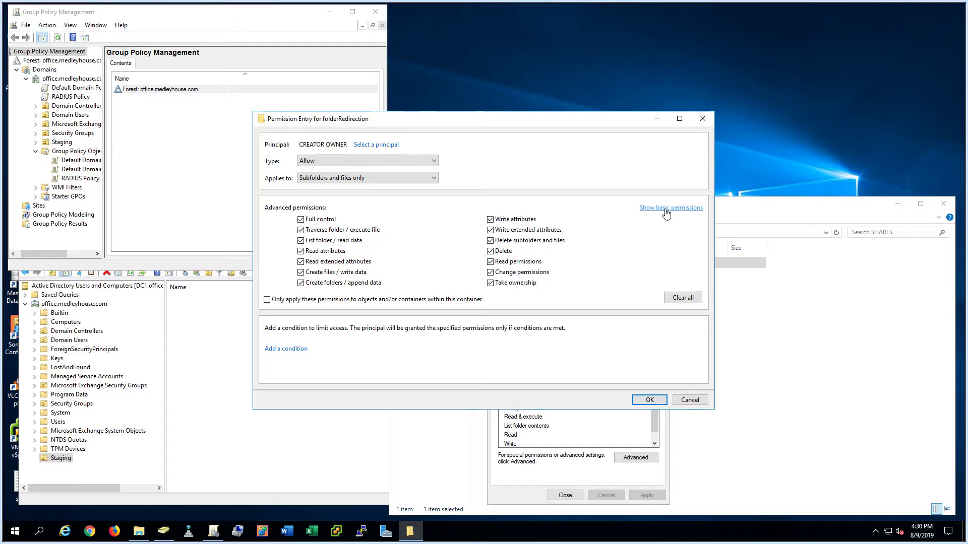
pyautogui.click(666, 212)
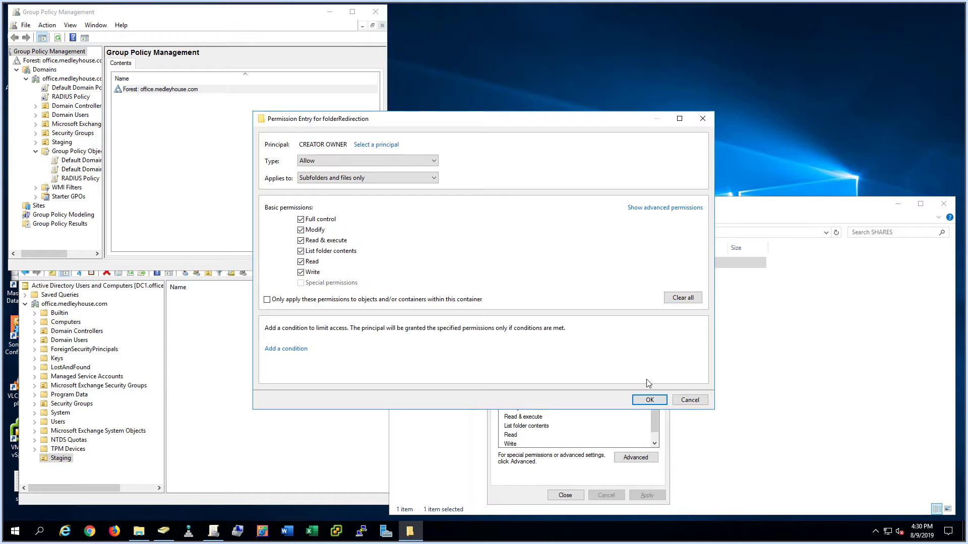
pyautogui.click(650, 399)
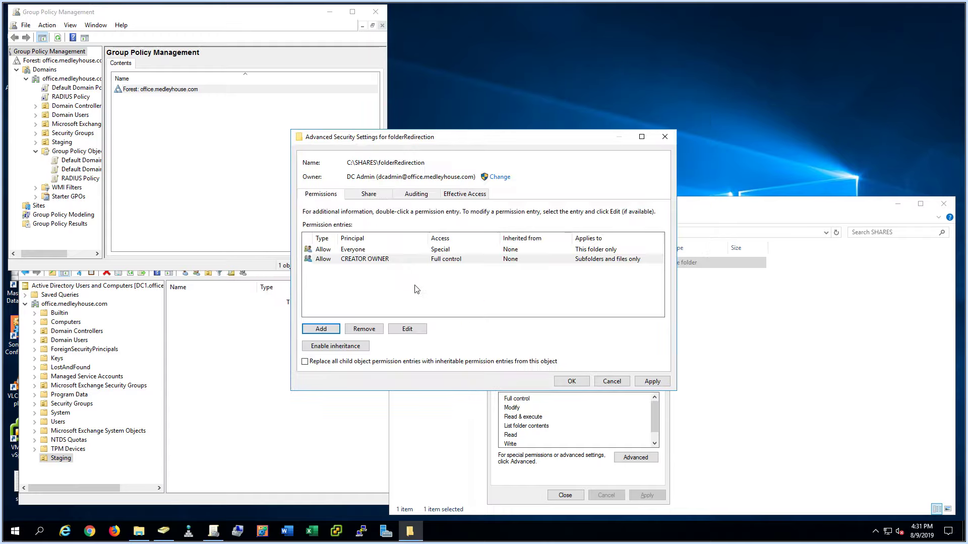
# - Add a SYSTEM entry with Full control over this folder, subfolders and files
pyautogui.click(332, 330)
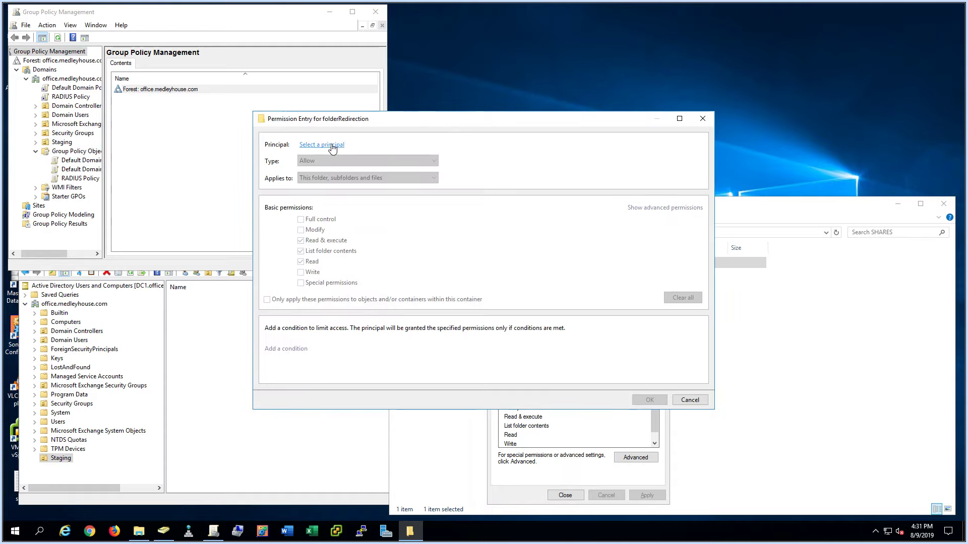
pyautogui.click(322, 147)
pyautogui.write('system')
pyautogui.press('Return')
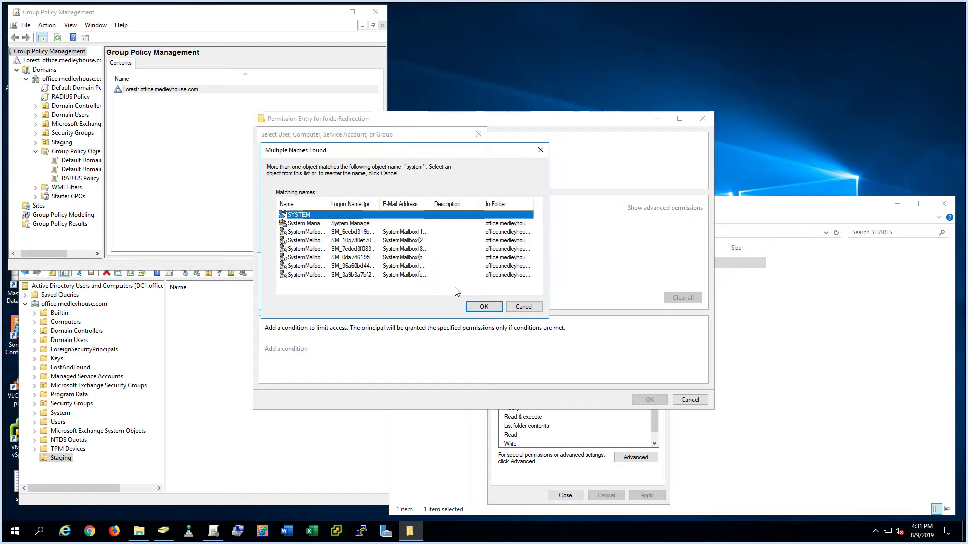
pyautogui.click(476, 307)
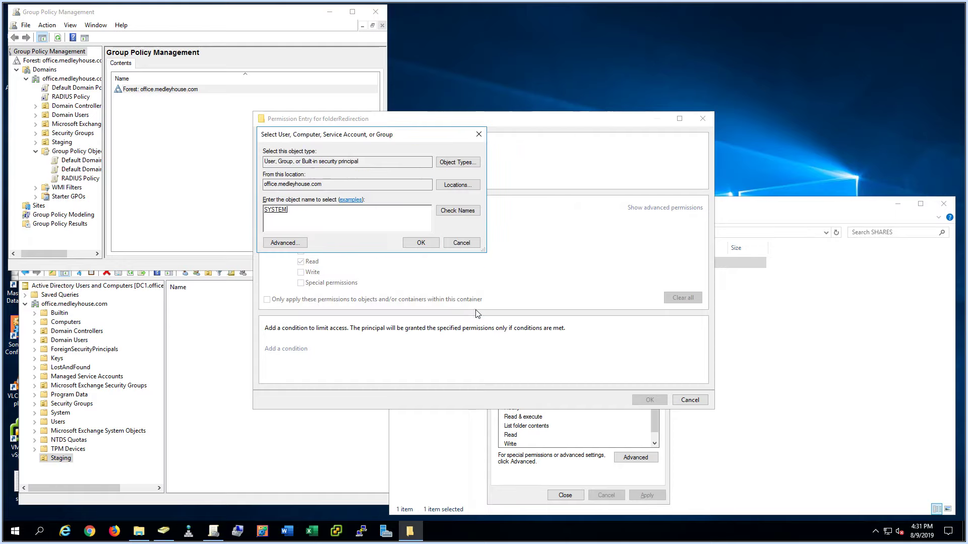
pyautogui.click(427, 243)
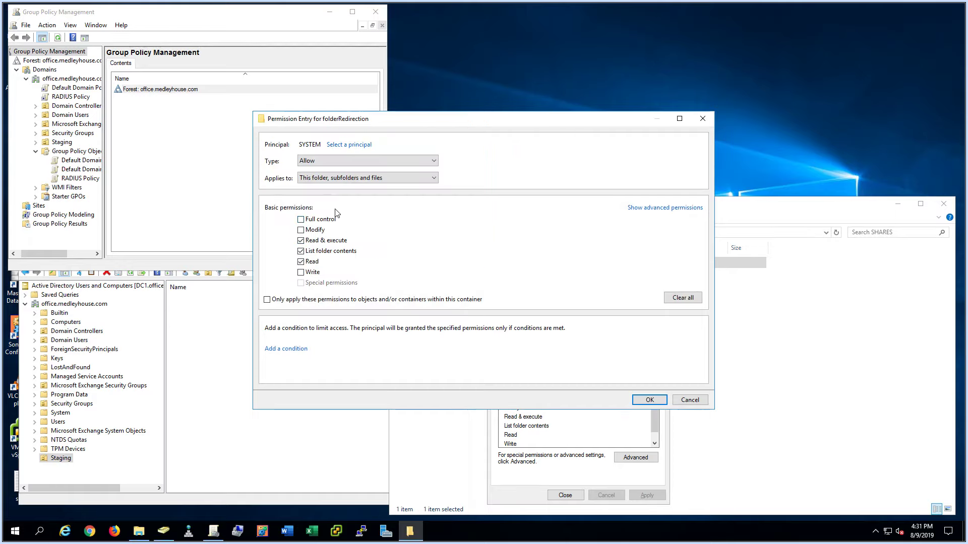
pyautogui.click(353, 179)
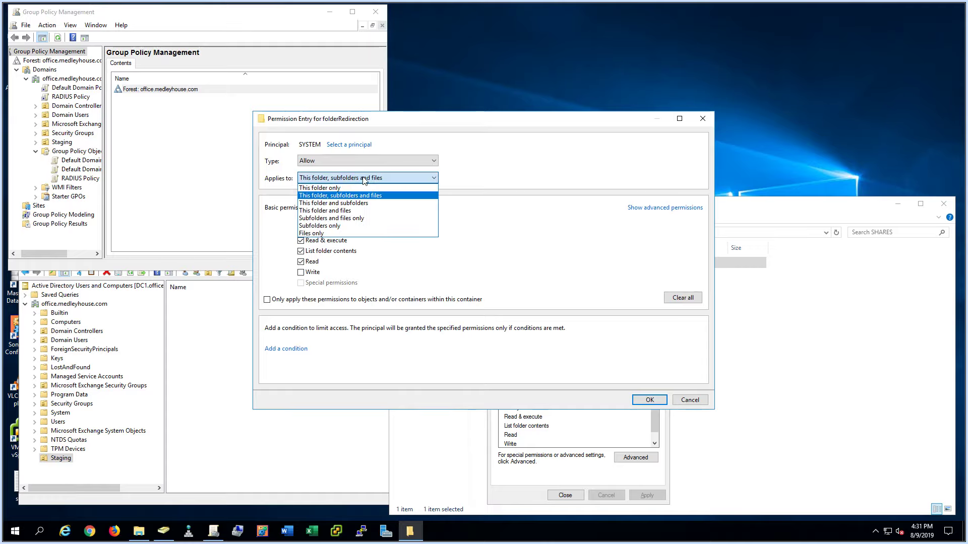
pyautogui.click(363, 196)
pyautogui.click(325, 220)
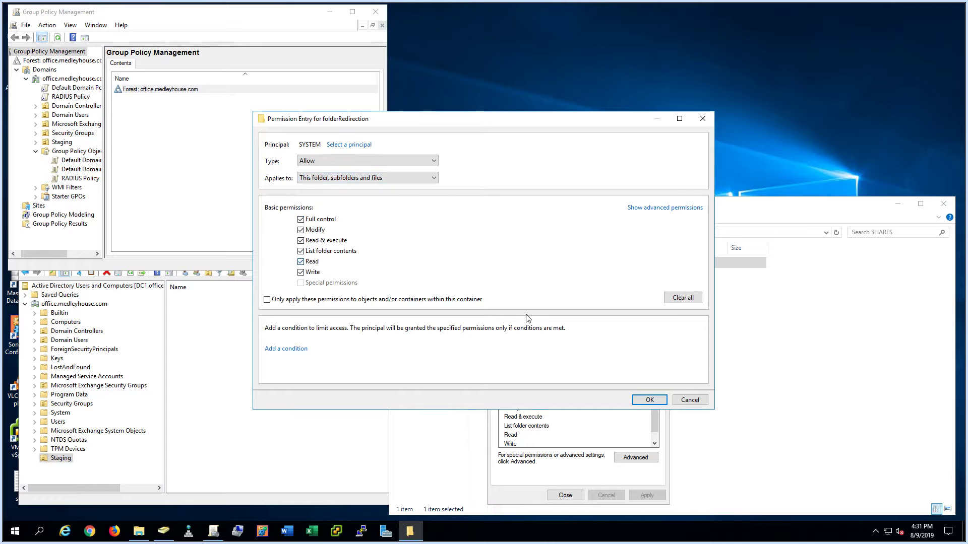
pyautogui.click(650, 399)
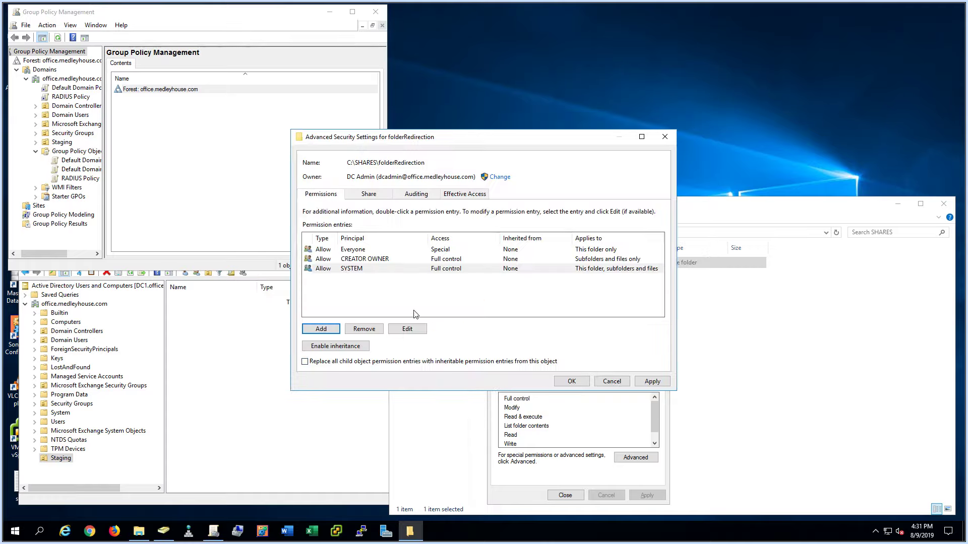
# - Add a Domain Admins entry with Full control over this folder, subfolders and files
pyautogui.click(332, 330)
pyautogui.click(335, 147)
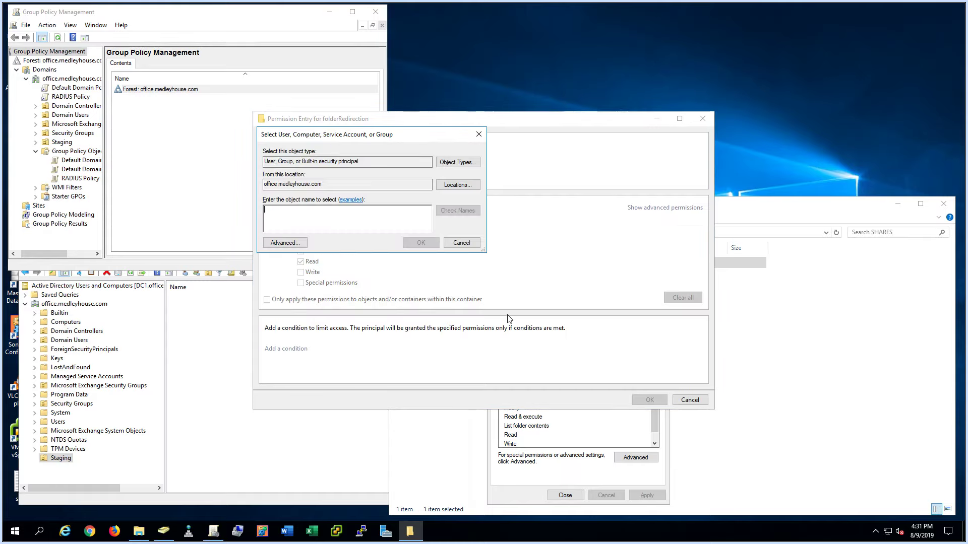
pyautogui.write('Domain Admins')
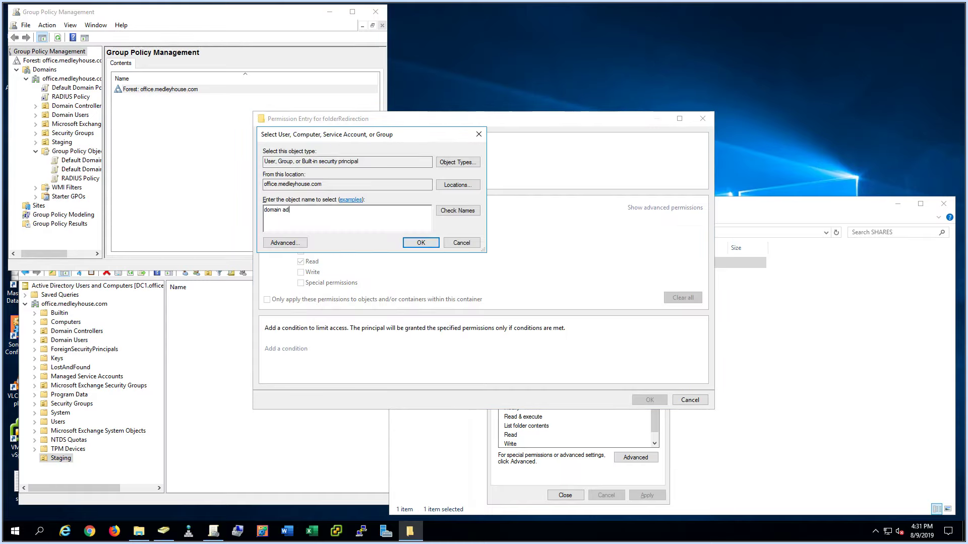
pyautogui.press('Return')
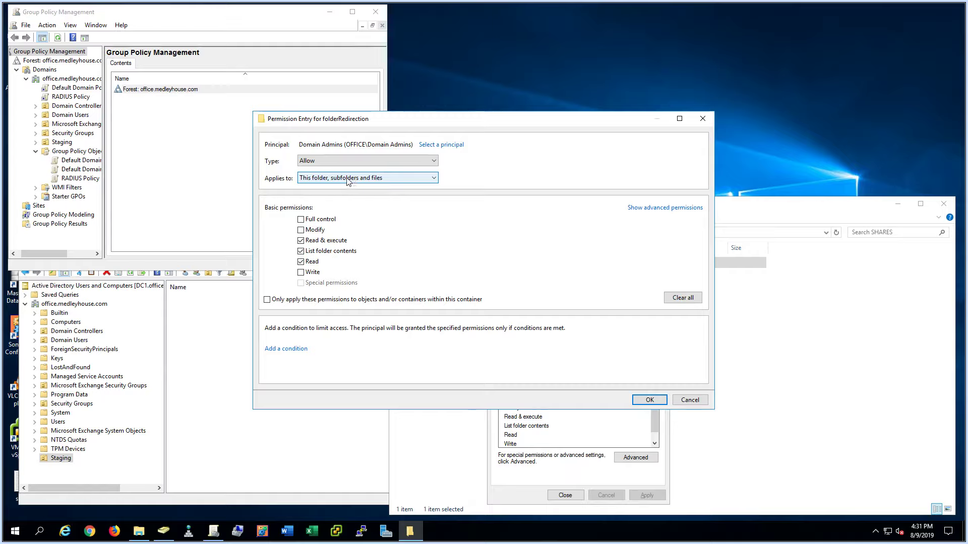
pyautogui.click(324, 221)
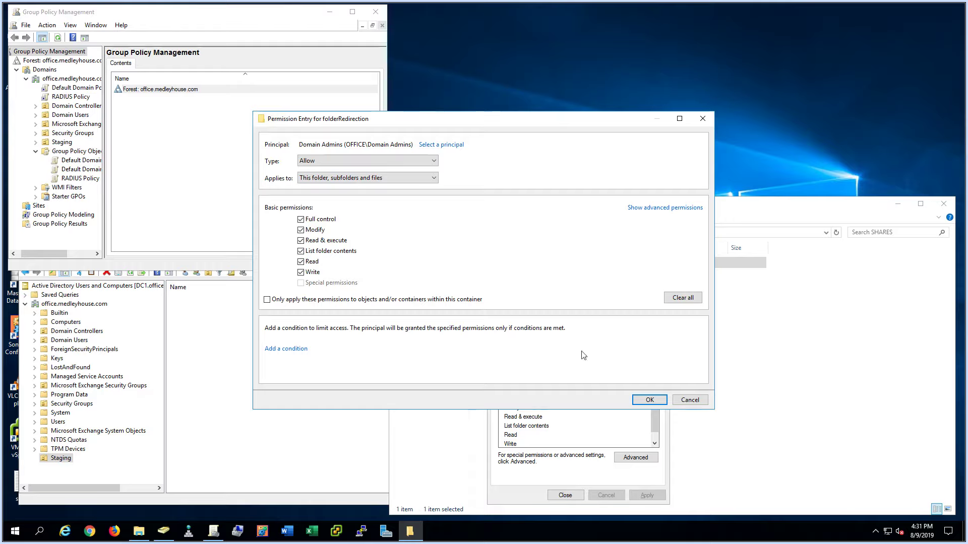
pyautogui.click(649, 400)
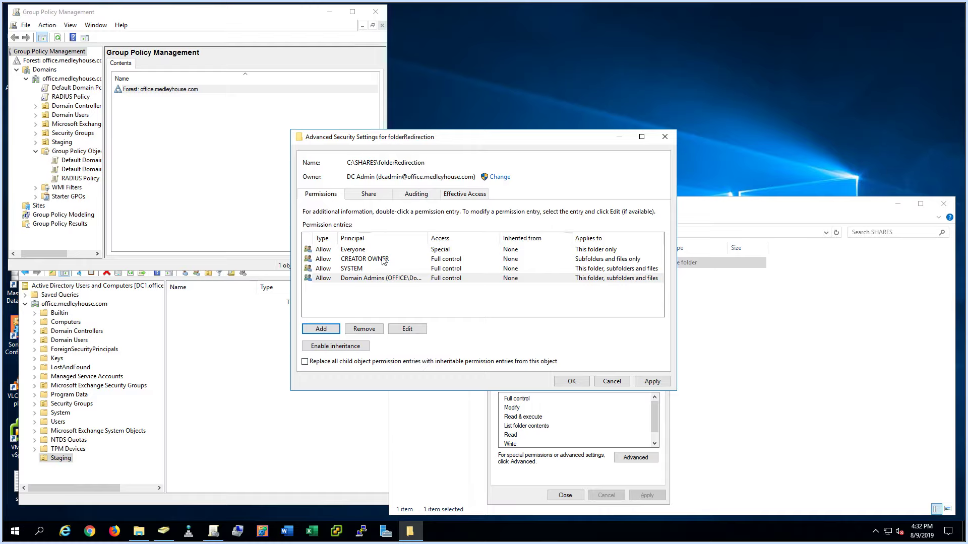
# - Review the Everyone and CREATOR OWNER entries while checking the folderRedirection folder window
pyautogui.click(364, 252)
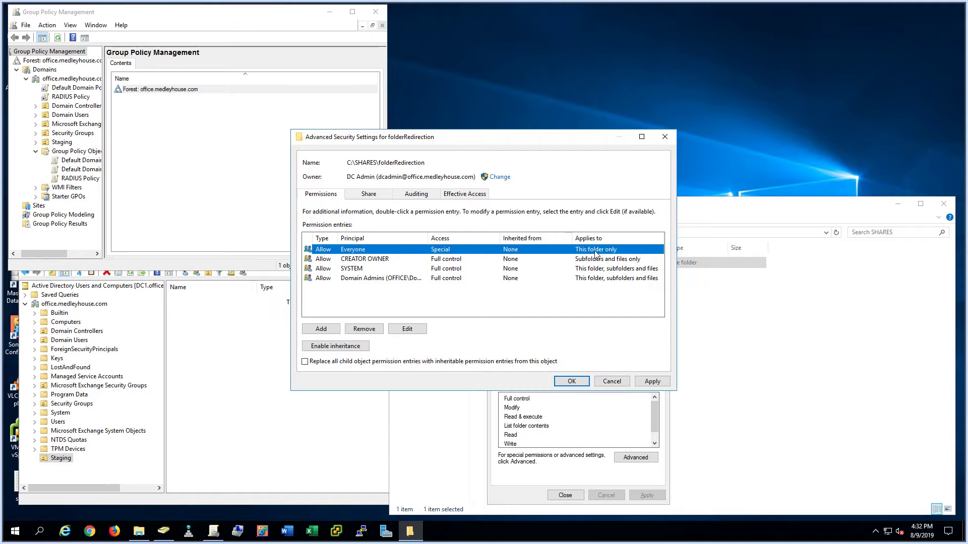
pyautogui.click(731, 218)
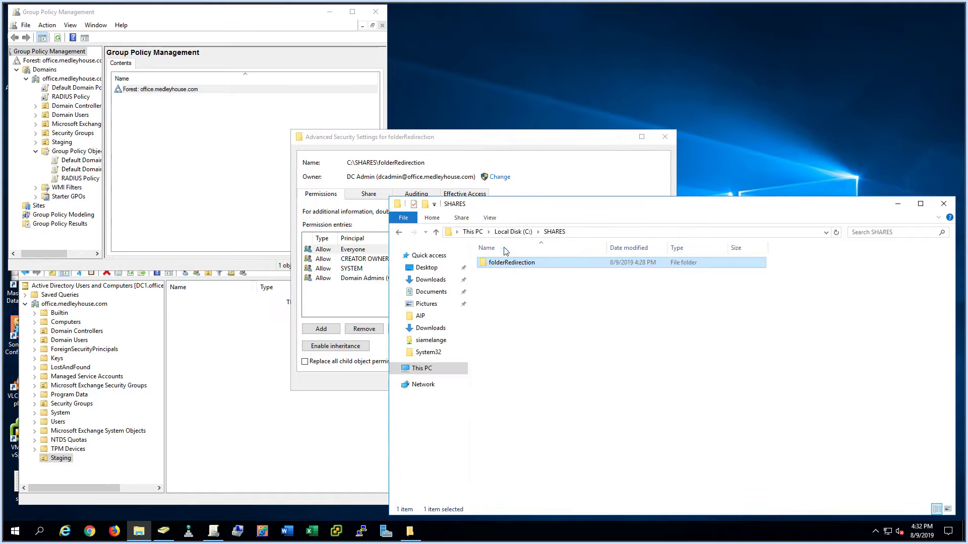
pyautogui.click(536, 143)
pyautogui.click(376, 263)
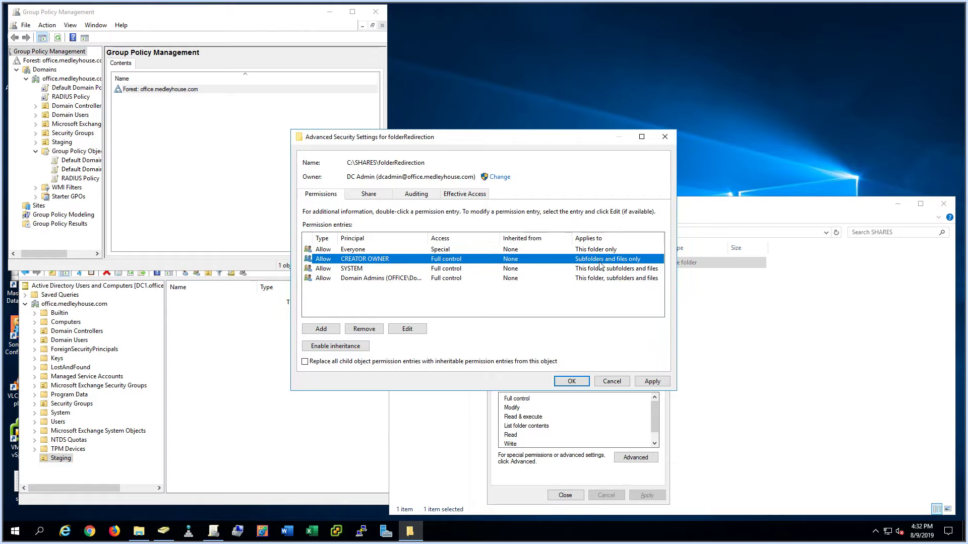
pyautogui.click(772, 210)
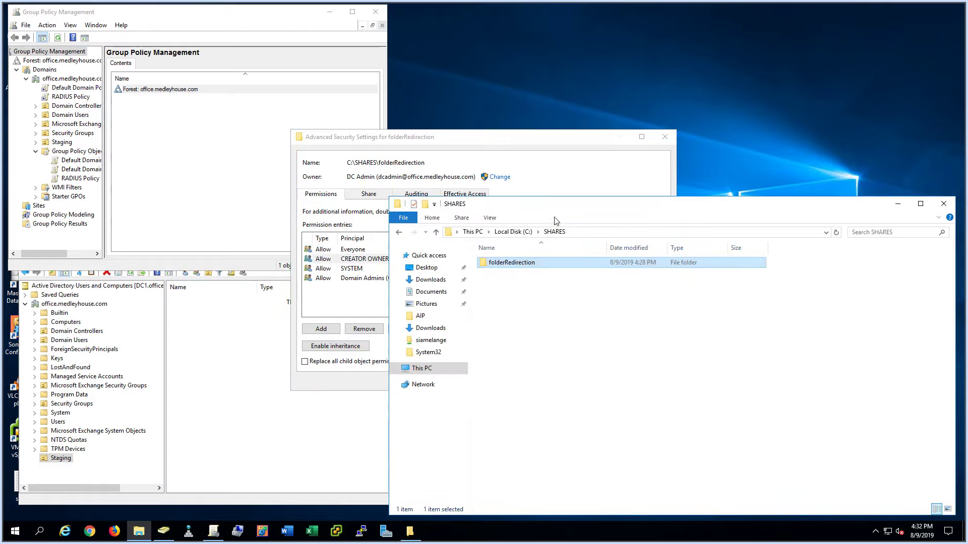
pyautogui.click(553, 147)
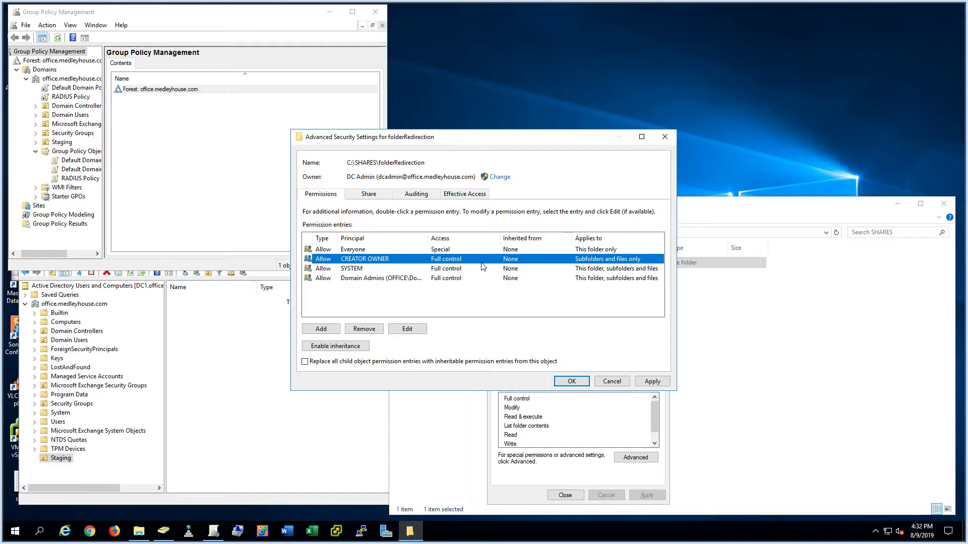
pyautogui.click(725, 262)
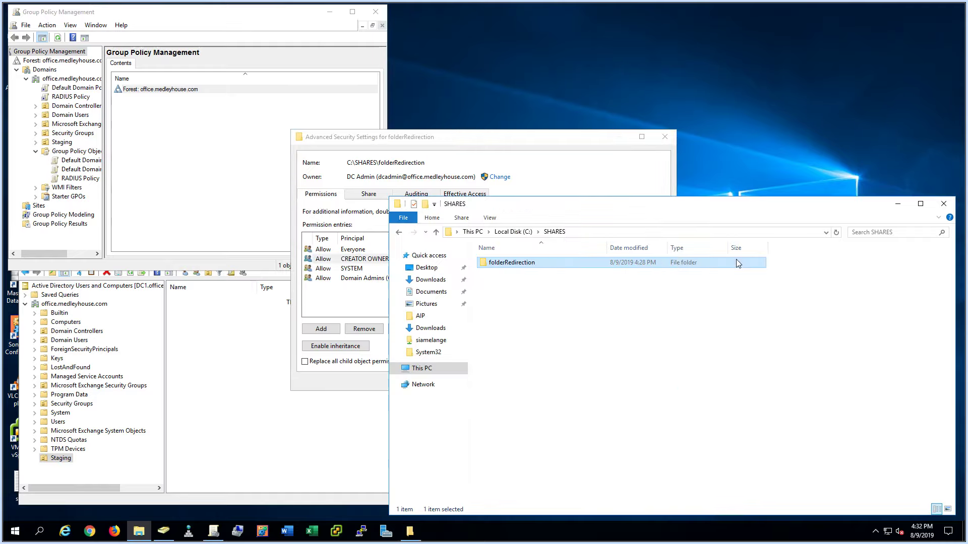
pyautogui.doubleClick(734, 261)
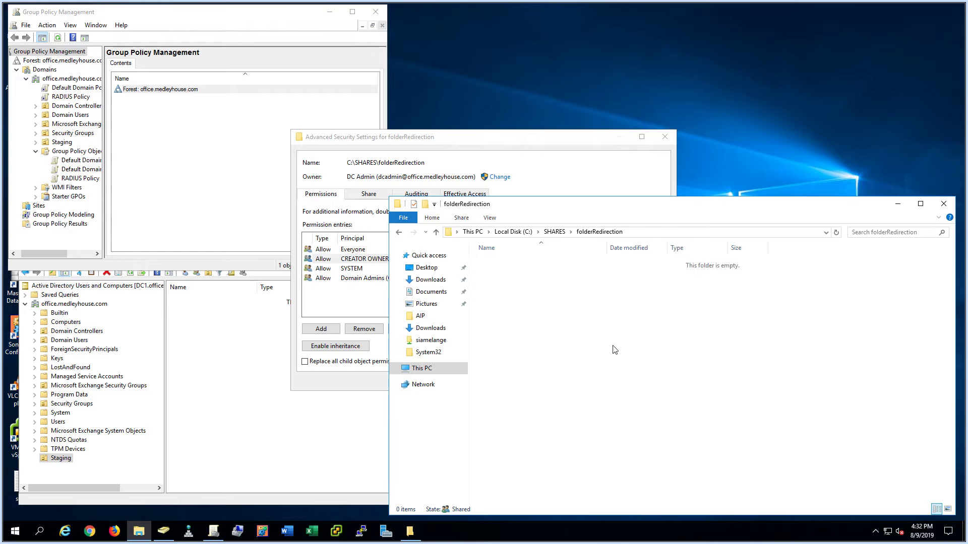
pyautogui.click(513, 143)
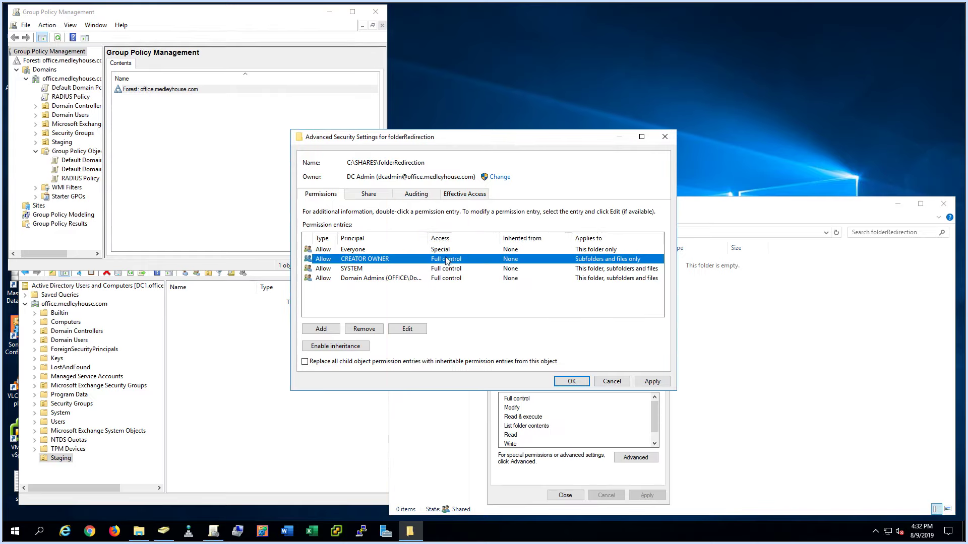
pyautogui.click(749, 208)
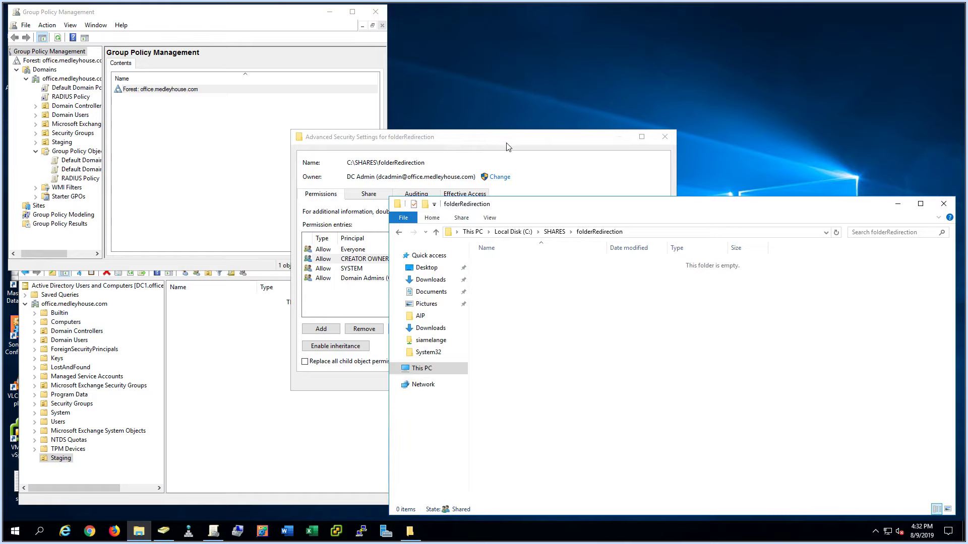
pyautogui.click(387, 263)
pyautogui.click(745, 209)
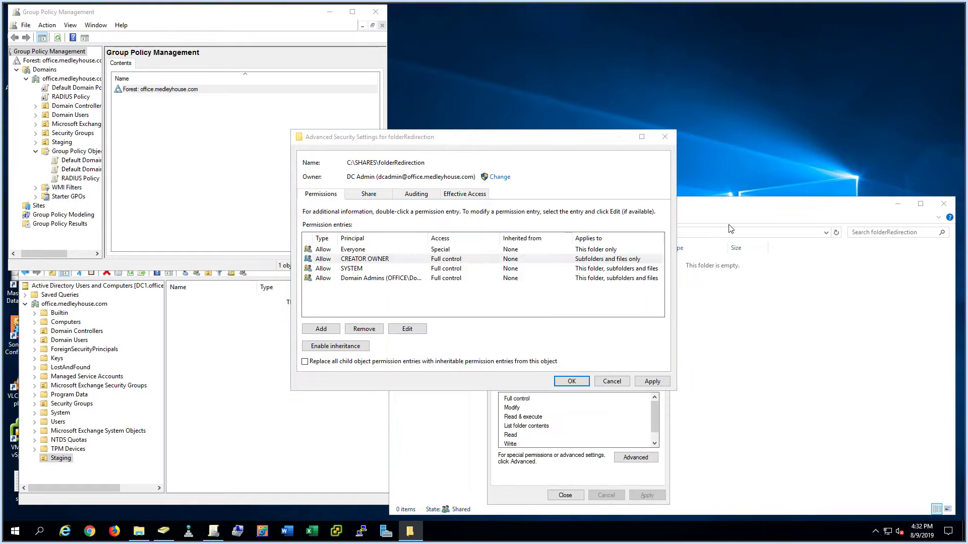
# - Review the SYSTEM and Domain Admins entries, apply the permissions and close both dialogs
pyautogui.hotkey('alt', 'Tab')
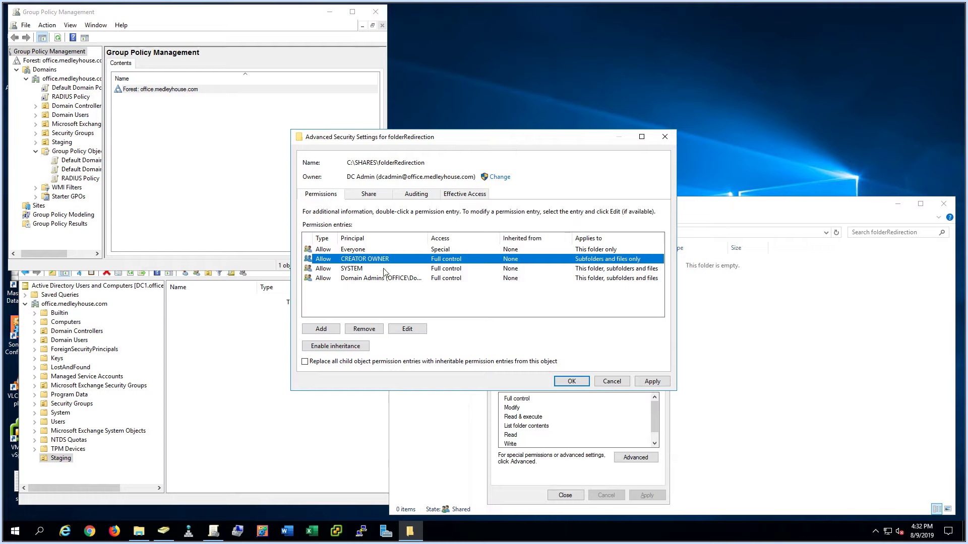
pyautogui.click(386, 269)
pyautogui.click(393, 279)
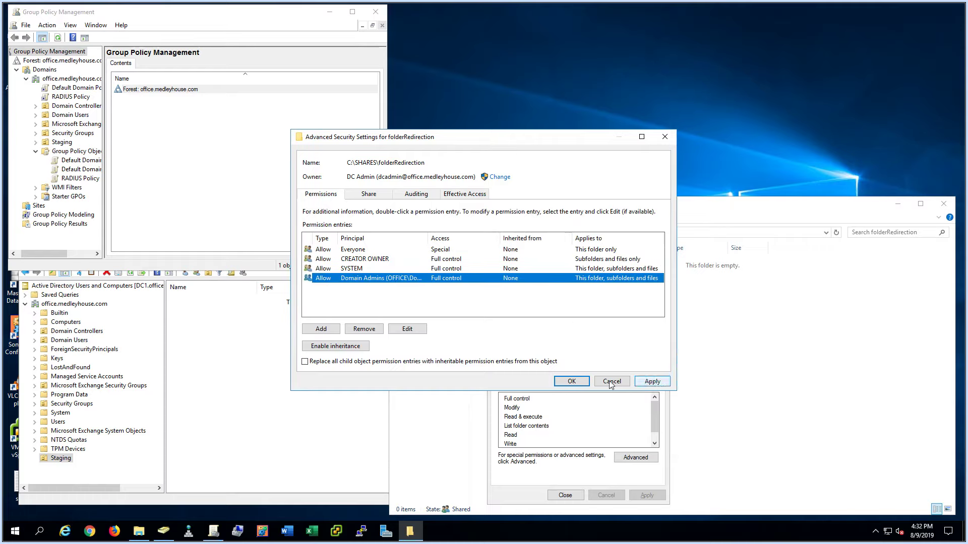
pyautogui.click(652, 382)
pyautogui.click(570, 382)
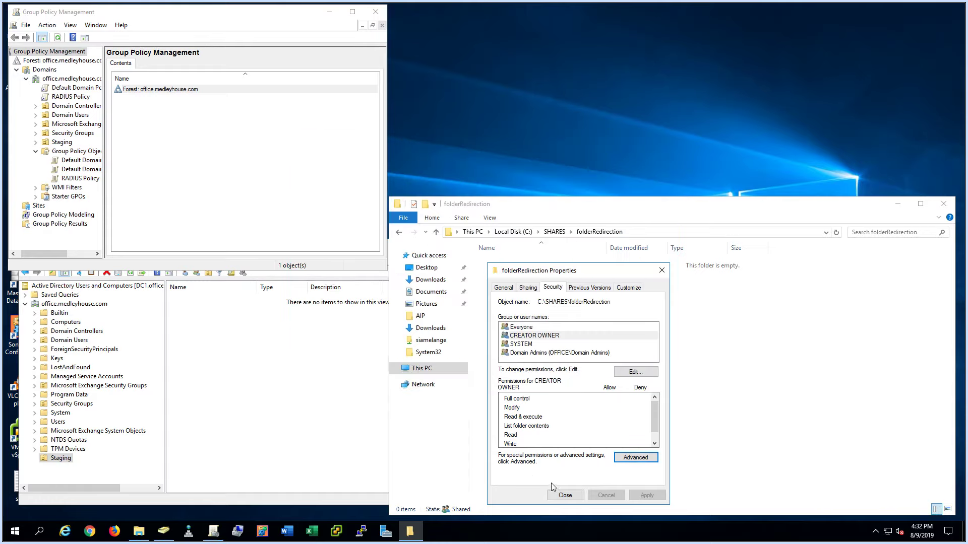
pyautogui.click(567, 496)
# - Return to SHARES, select the empty Staging OU, then list the domain's Group Policy Objects
pyautogui.click(554, 231)
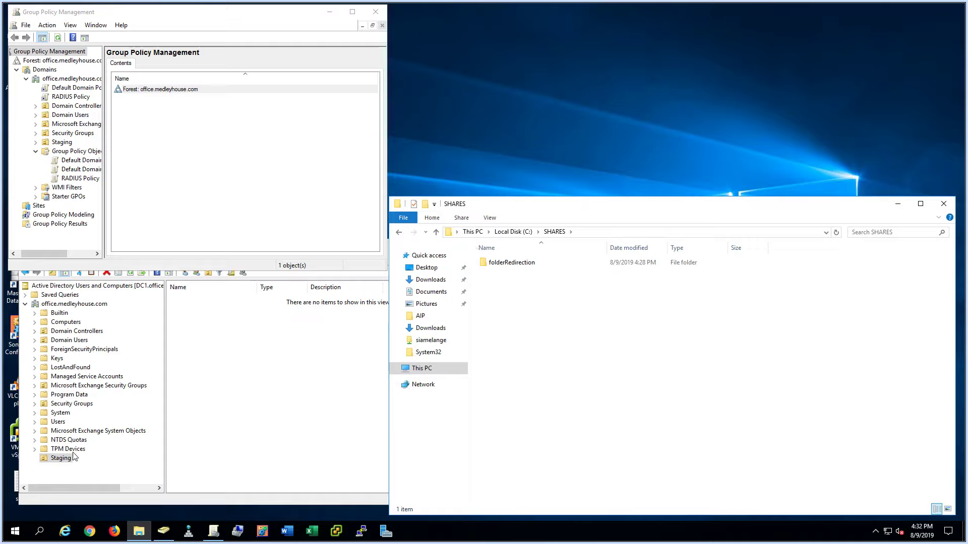
pyautogui.click(64, 460)
pyautogui.click(64, 460)
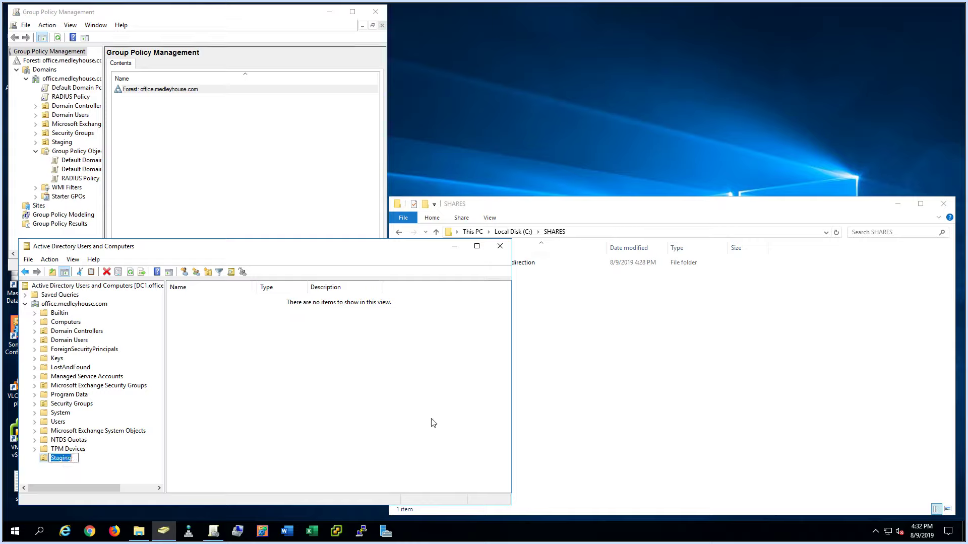
pyautogui.click(297, 417)
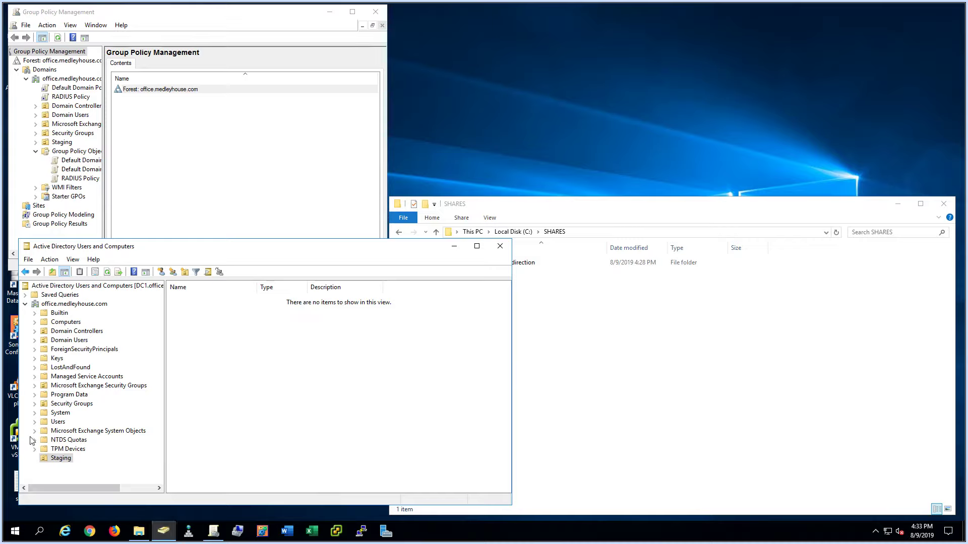
pyautogui.click(64, 461)
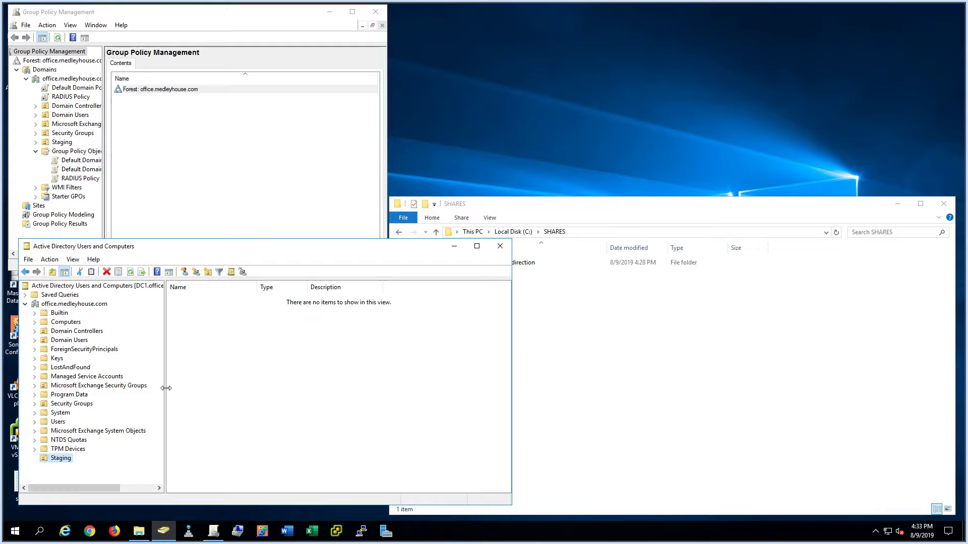
pyautogui.click(77, 151)
# - Create a GPO named Test_FolderRedirection under Group Policy Objects and open it for editing
pyautogui.rightClick(77, 153)
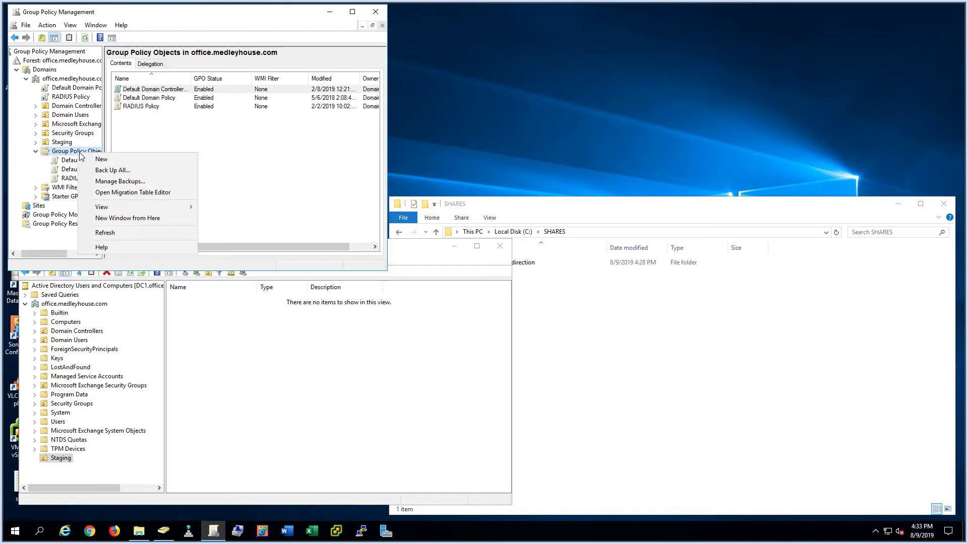
pyautogui.click(93, 159)
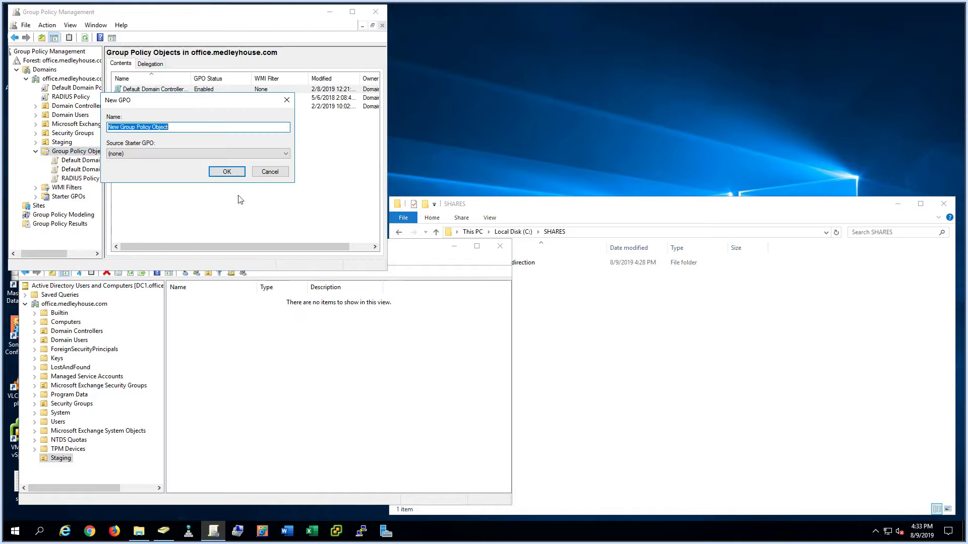
pyautogui.write('Test')
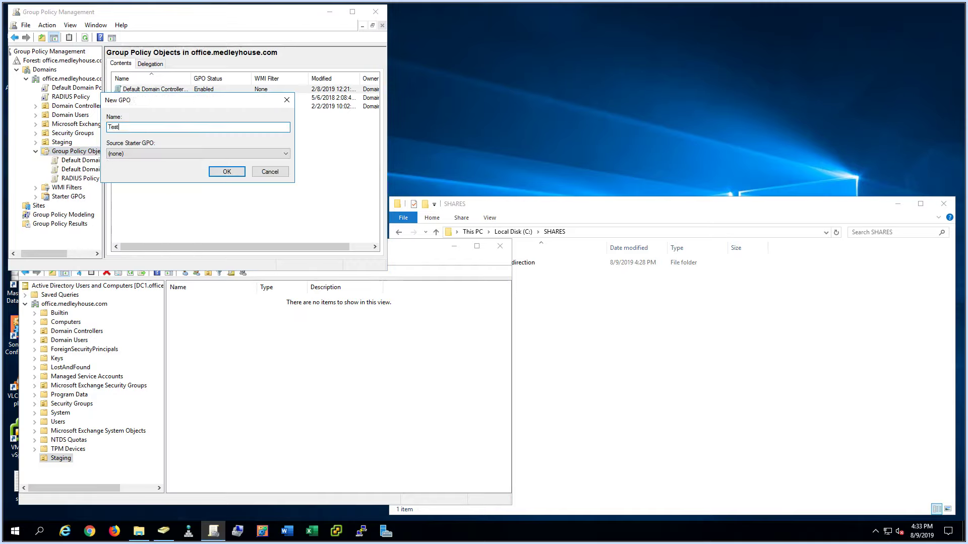
pyautogui.write('_Fol')
pyautogui.write('kde')
pyautogui.write('Redirection')
pyautogui.press('Return')
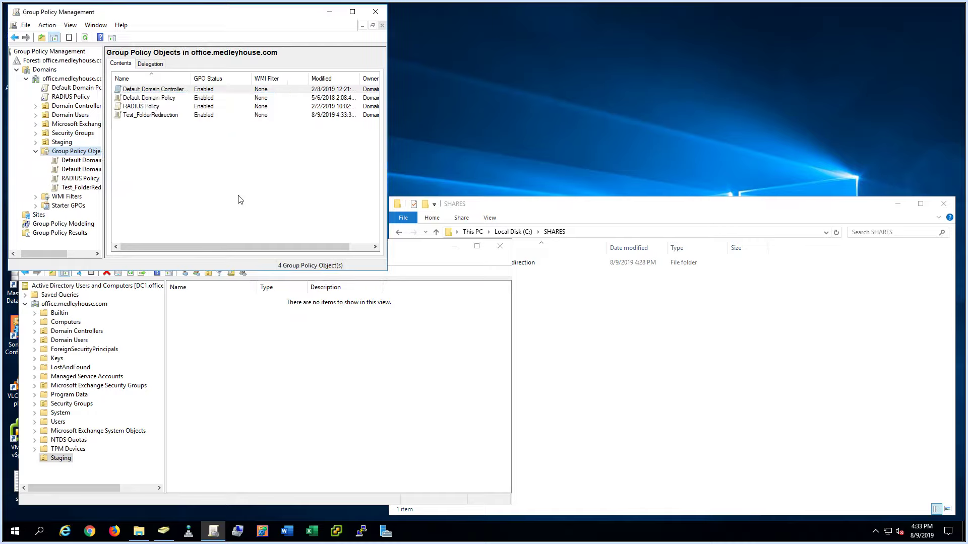
pyautogui.click(77, 188)
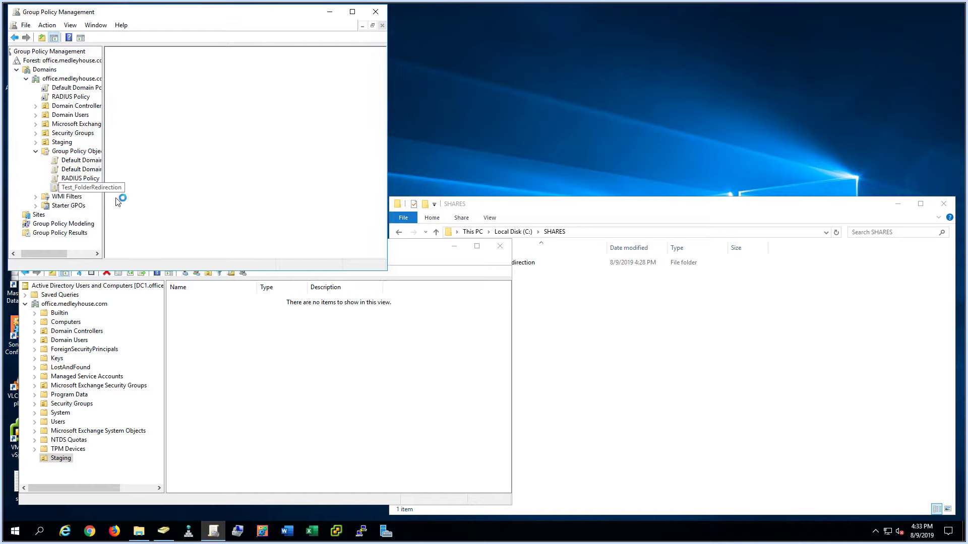
pyautogui.rightClick(75, 188)
pyautogui.click(90, 195)
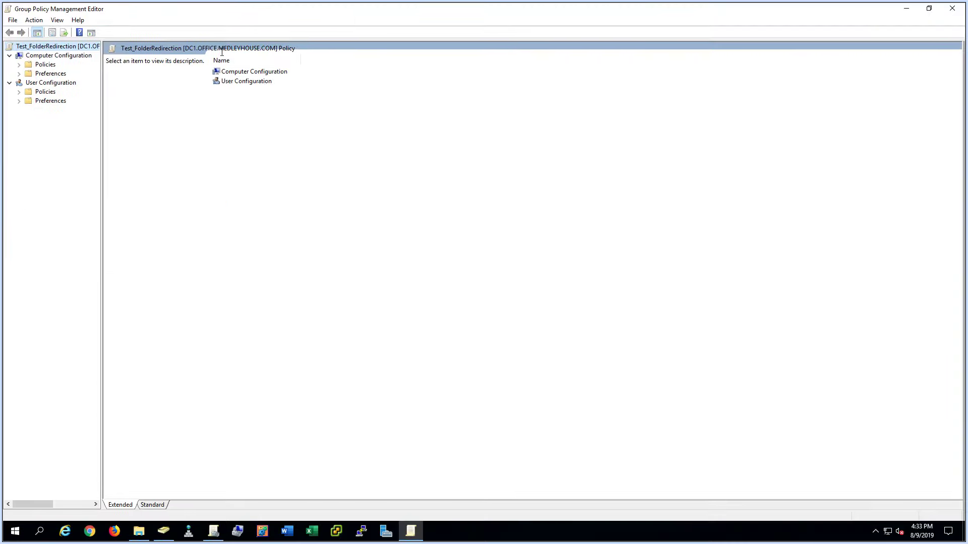
# - Expand User Configuration > Policies > Windows Settings and select Folder Redirection
pyautogui.click(21, 83)
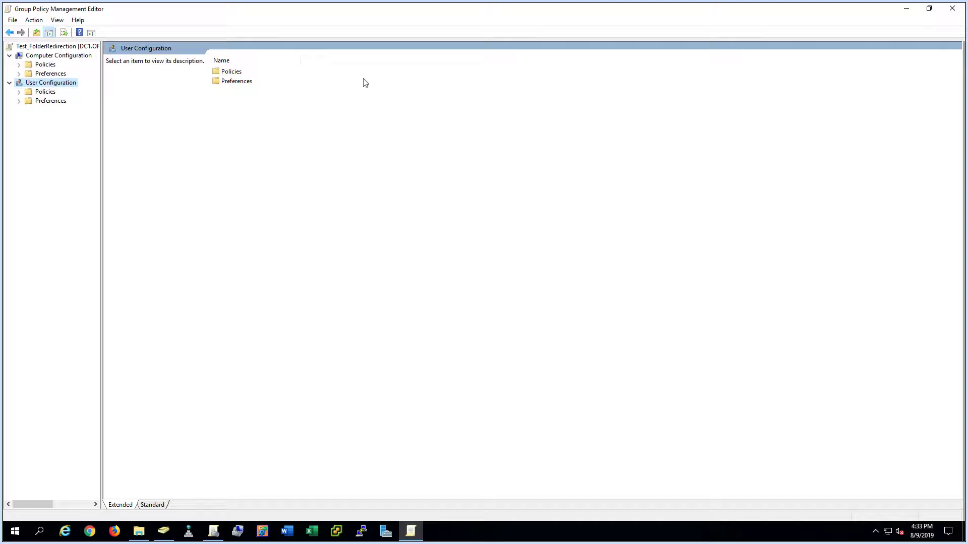
pyautogui.click(19, 92)
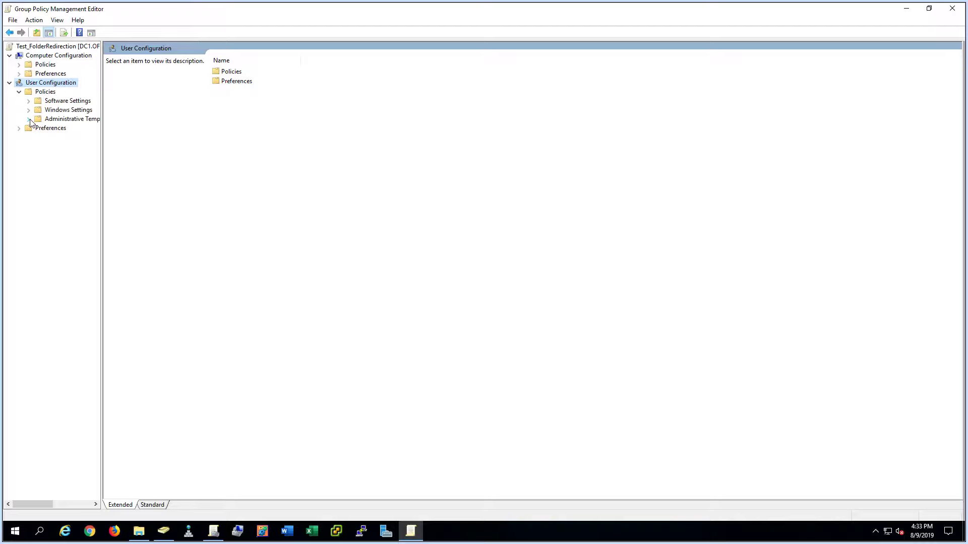
pyautogui.click(29, 110)
pyautogui.click(57, 138)
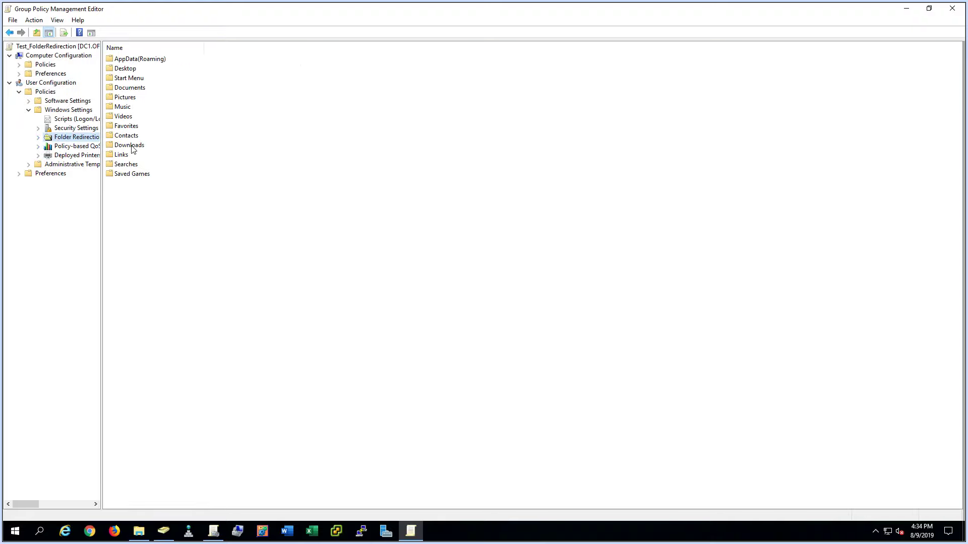
# - Open the Desktop redirection properties and choose Basic – redirect everyone's folder to one location
pyautogui.click(130, 70)
pyautogui.click(135, 88)
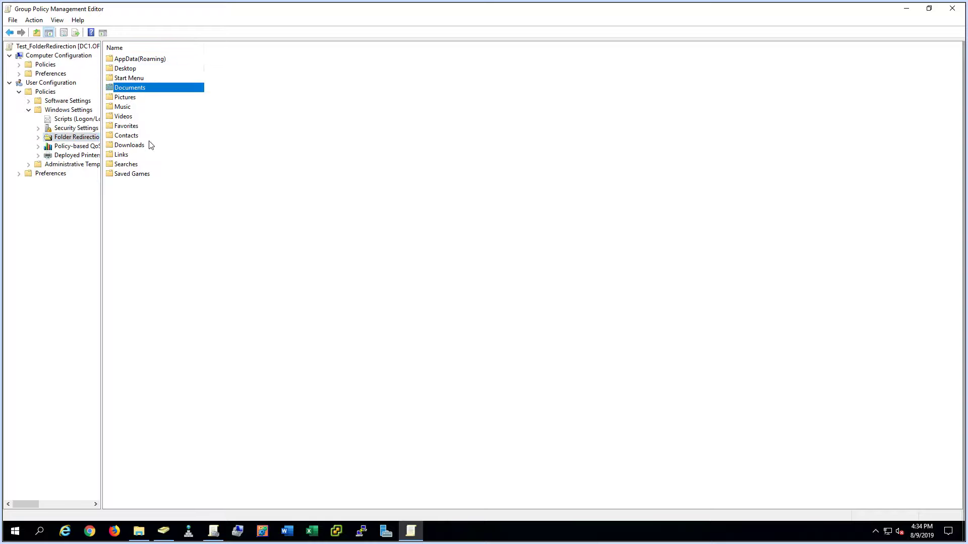
pyautogui.click(131, 146)
pyautogui.rightClick(126, 72)
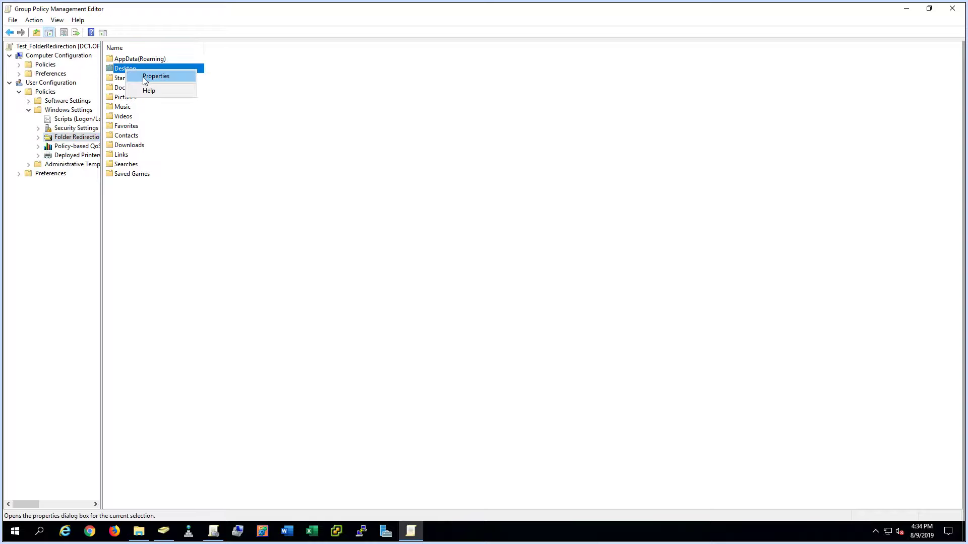
pyautogui.click(146, 78)
pyautogui.click(441, 214)
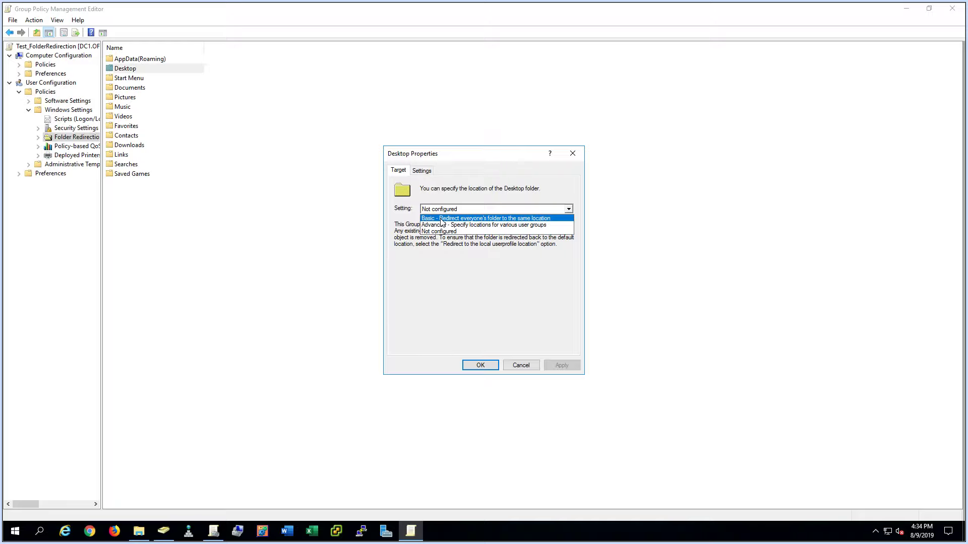
pyautogui.click(441, 220)
pyautogui.click(453, 297)
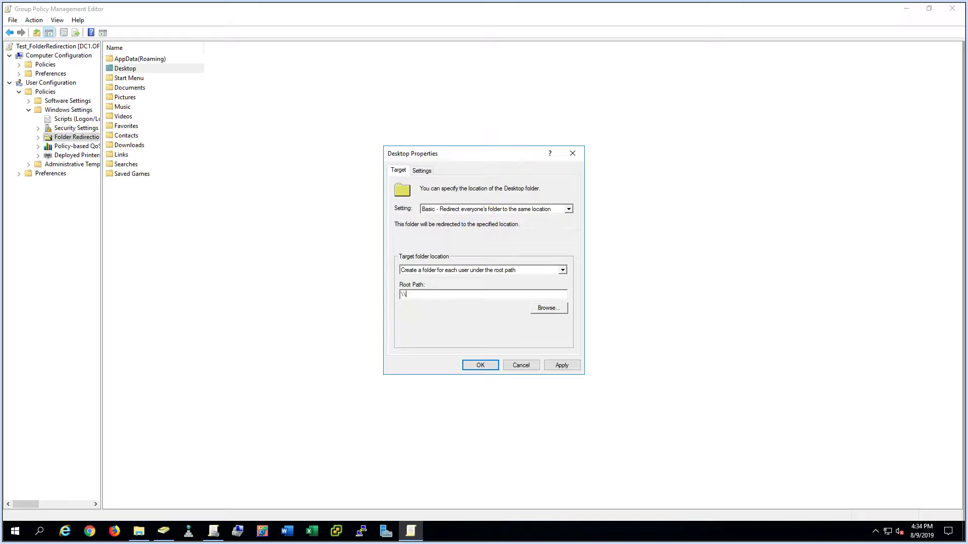
# - Check the server's host name by running hostname in a command prompt
pyautogui.press('super+r')
pyautogui.write('cmd')
pyautogui.press('Return')
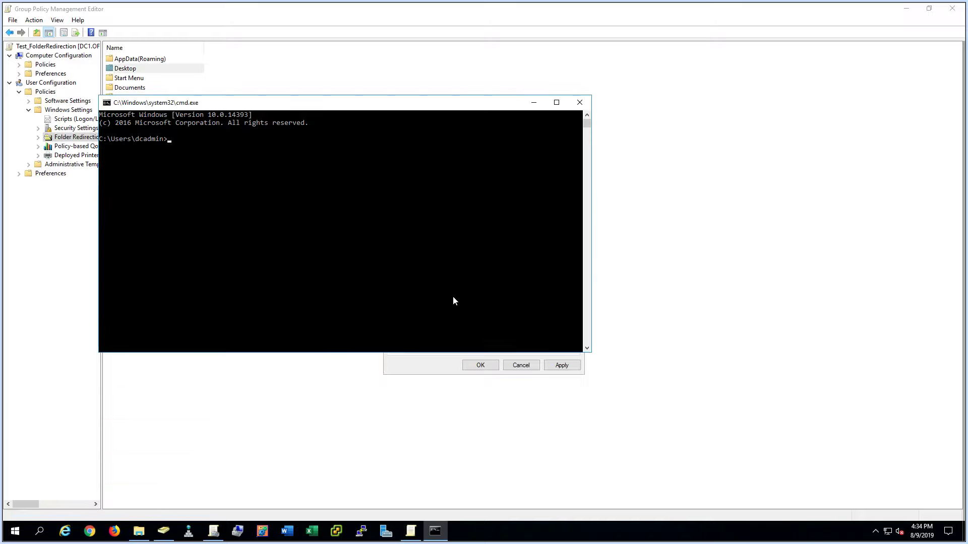
pyautogui.write('hostname')
pyautogui.press('Return')
pyautogui.click(580, 102)
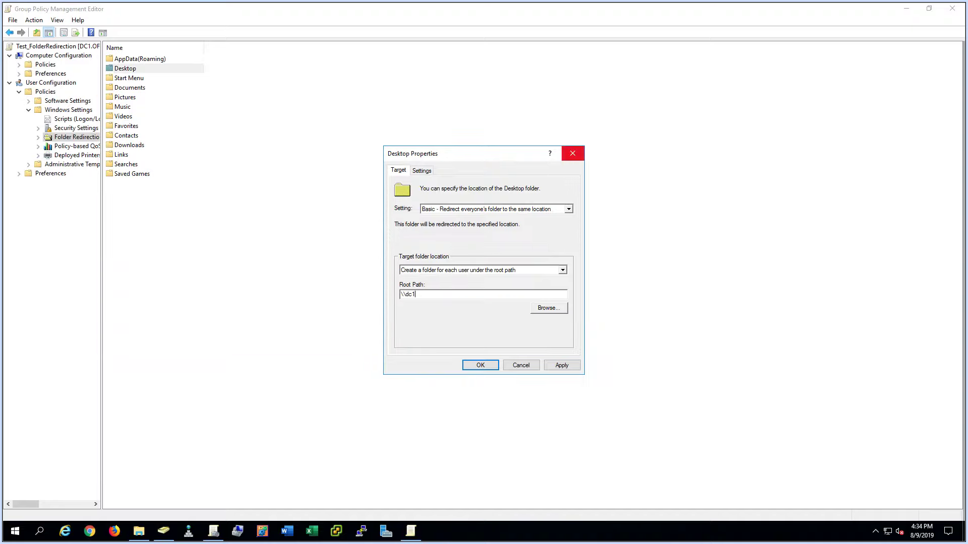
# - Set root path \\dc1\folderredirection, redirect back to the local profile on policy removal, and save
pyautogui.click(444, 294)
pyautogui.write('\\\\dc1\\folde')
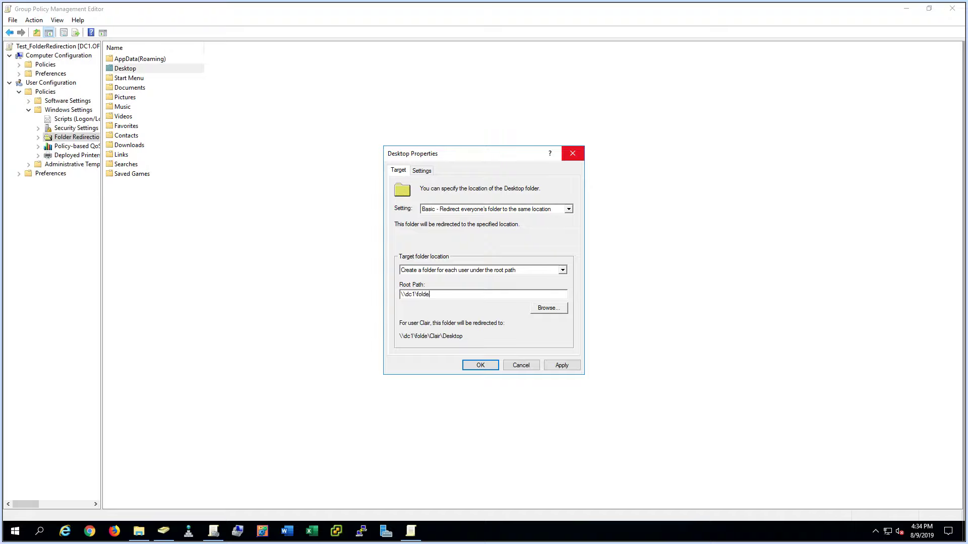
pyautogui.write('rredirc')
pyautogui.press('BackSpace')
pyautogui.write('tion')
pyautogui.doubleClick(465, 296)
pyautogui.hotkey('ctrl', 'c')
pyautogui.click(422, 170)
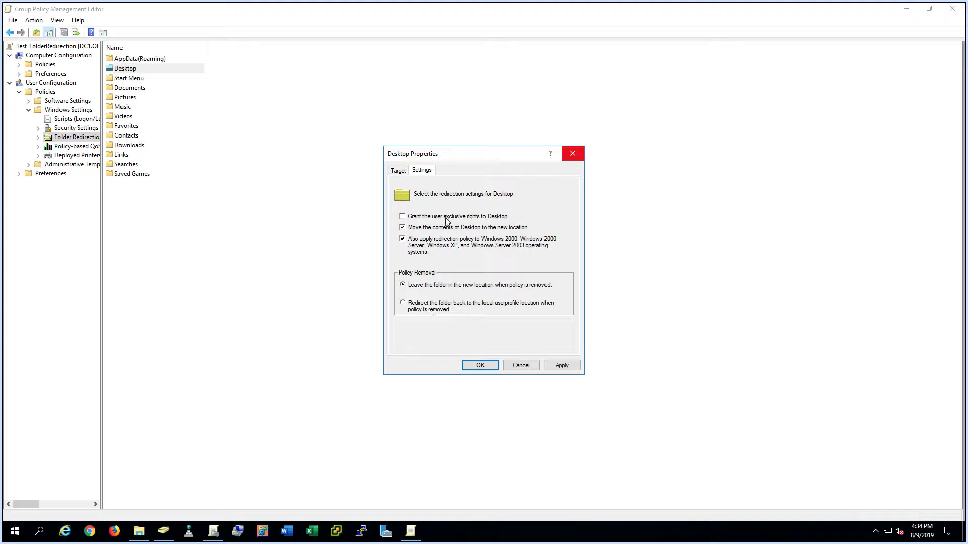
pyautogui.click(434, 306)
pyautogui.click(479, 369)
# - Set Documents to Basic redirection with the pasted root path \\dc1\folderredirection
pyautogui.rightClick(136, 90)
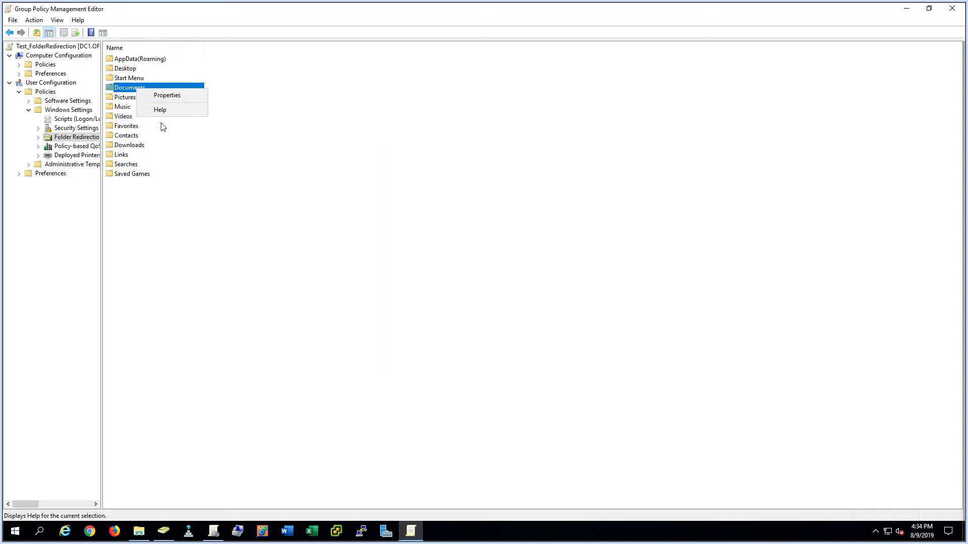
pyautogui.click(159, 95)
pyautogui.click(448, 209)
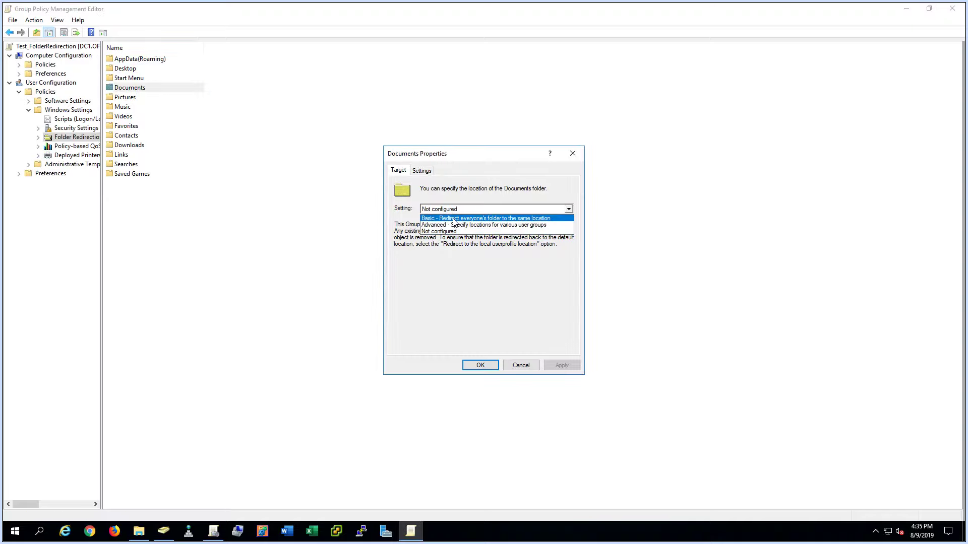
pyautogui.click(452, 222)
pyautogui.click(436, 294)
pyautogui.hotkey('ctrl', 'v')
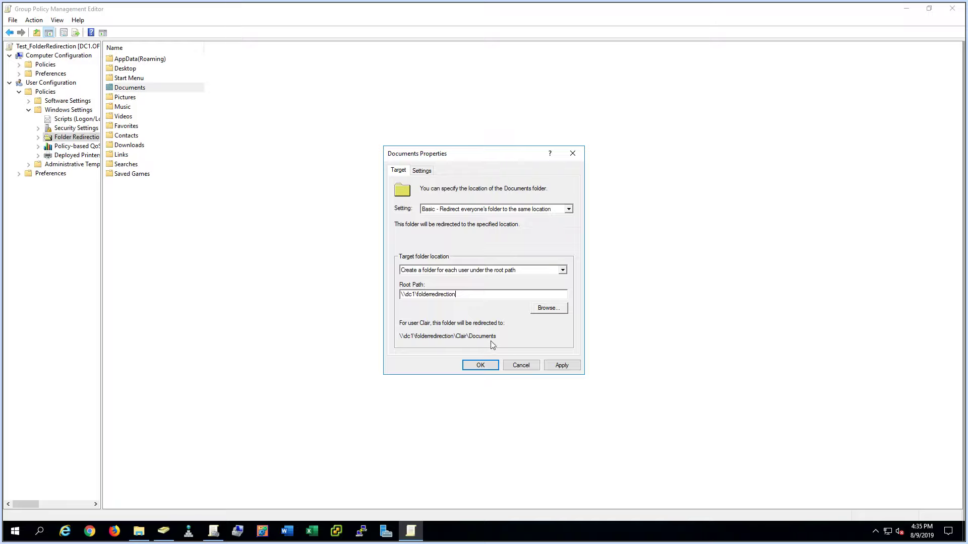
# - Clear exclusive rights, enable older-Windows policy, redirect back on removal, save and accept the warning
pyautogui.click(420, 171)
pyautogui.click(423, 216)
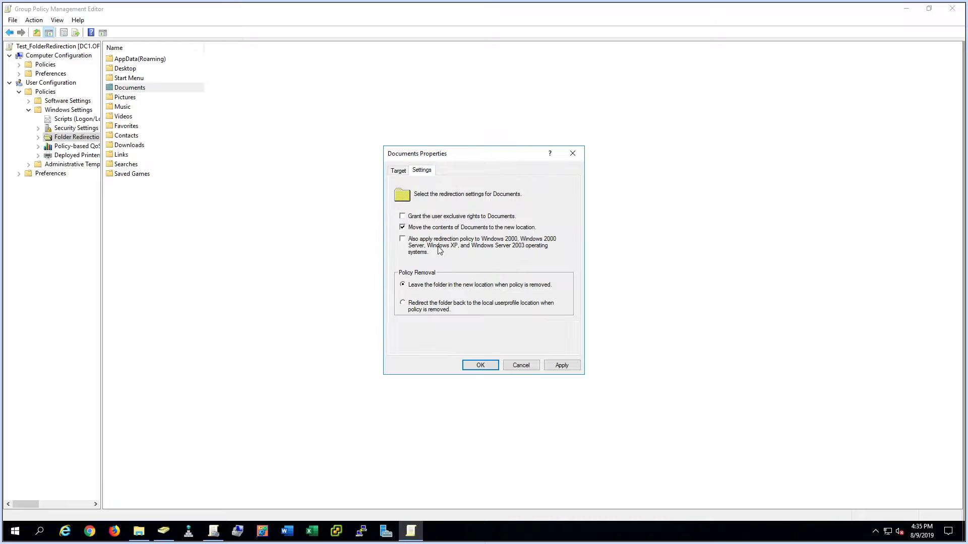
pyautogui.click(434, 241)
pyautogui.click(436, 309)
pyautogui.click(489, 367)
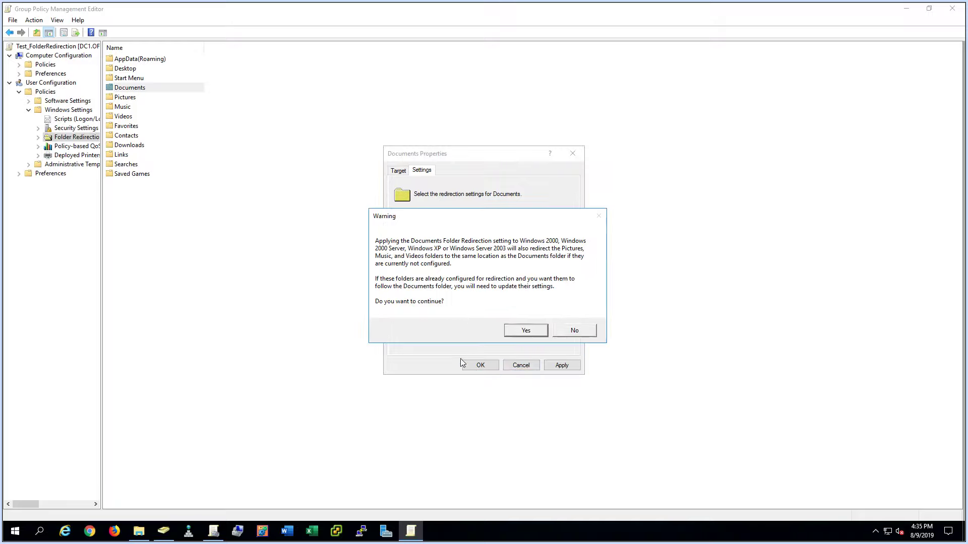
pyautogui.click(519, 333)
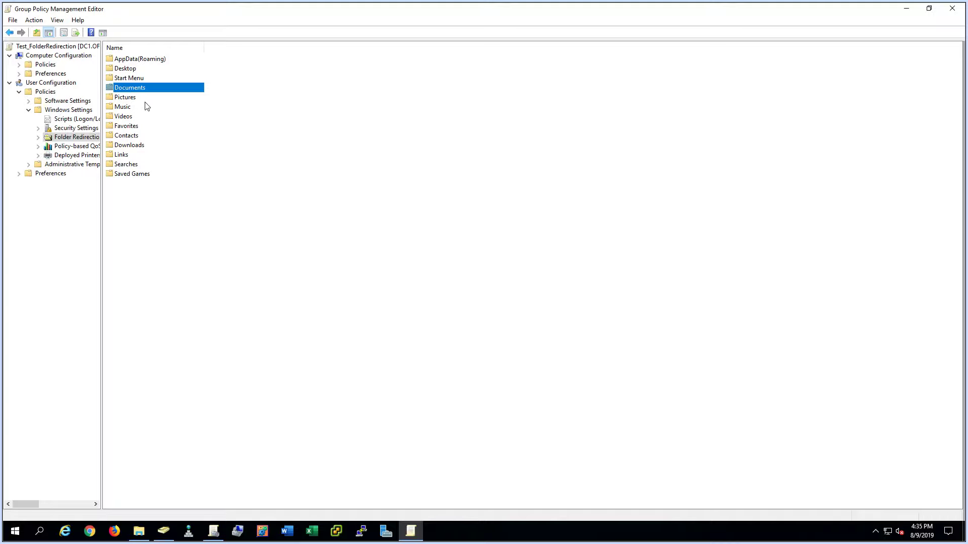
# - Redirect Downloads with Basic setting to \\dc1\folderredirection, accept the warning, and close the editor
pyautogui.rightClick(130, 147)
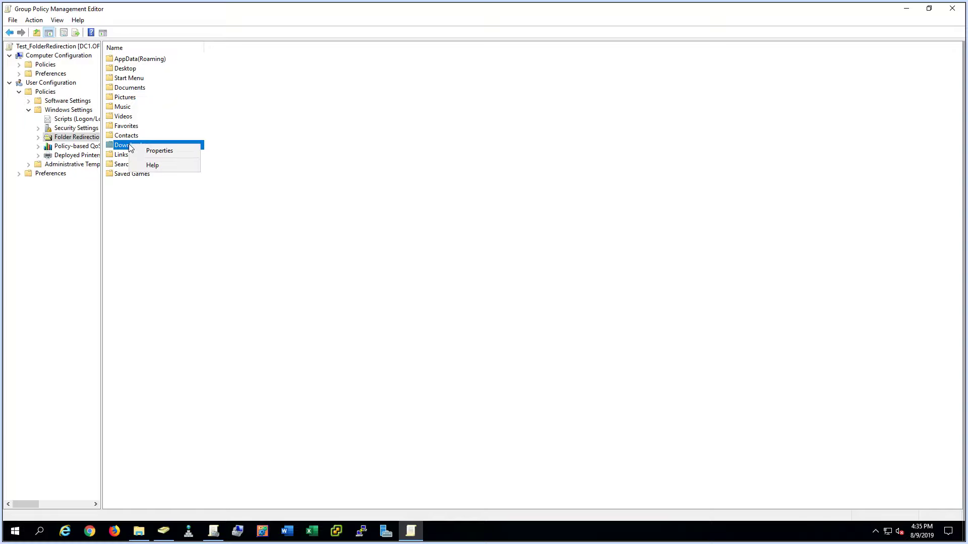
pyautogui.click(168, 150)
pyautogui.click(484, 209)
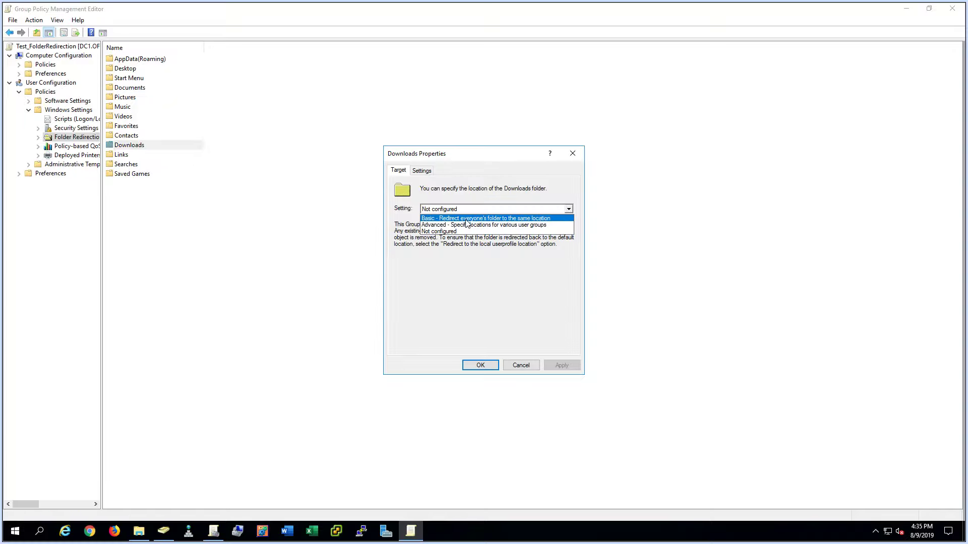
pyautogui.click(484, 219)
pyautogui.click(436, 296)
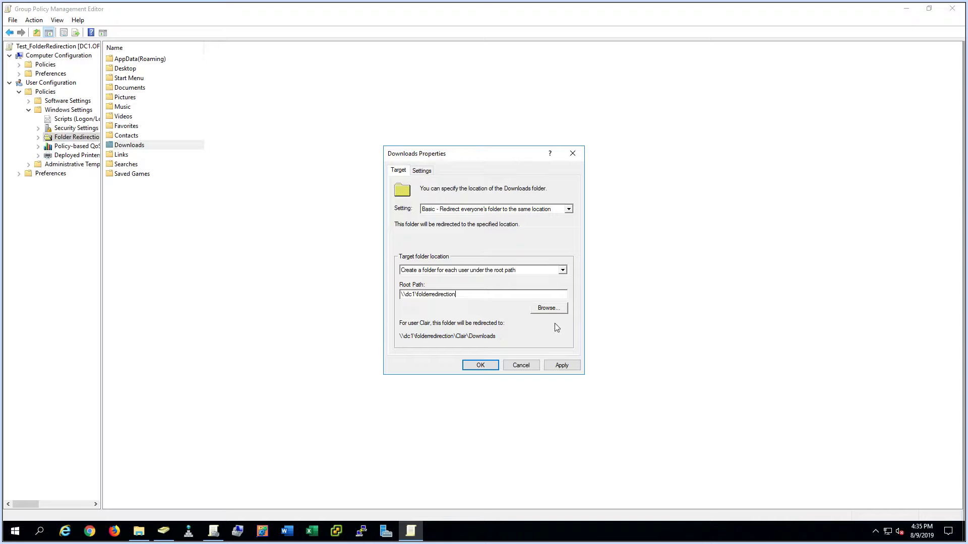
pyautogui.click(428, 171)
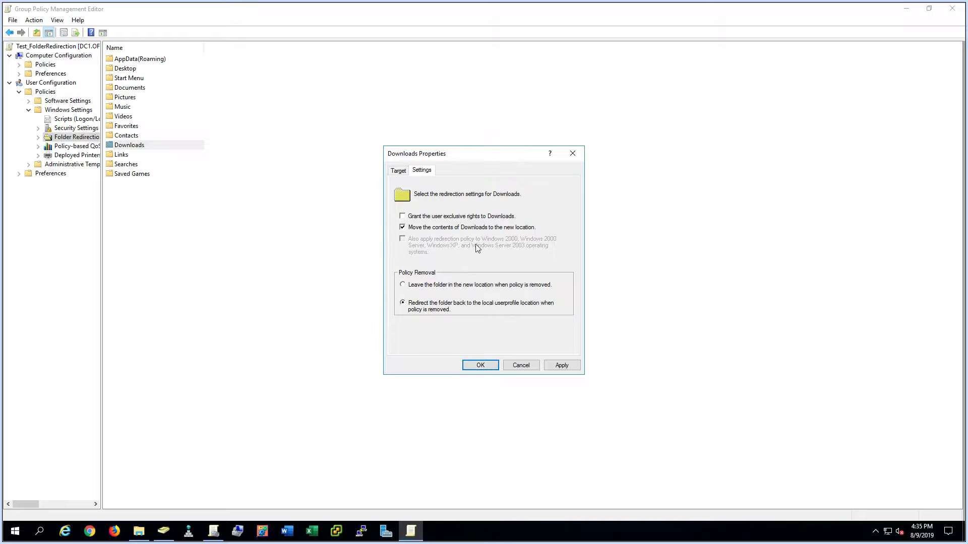
pyautogui.click(488, 370)
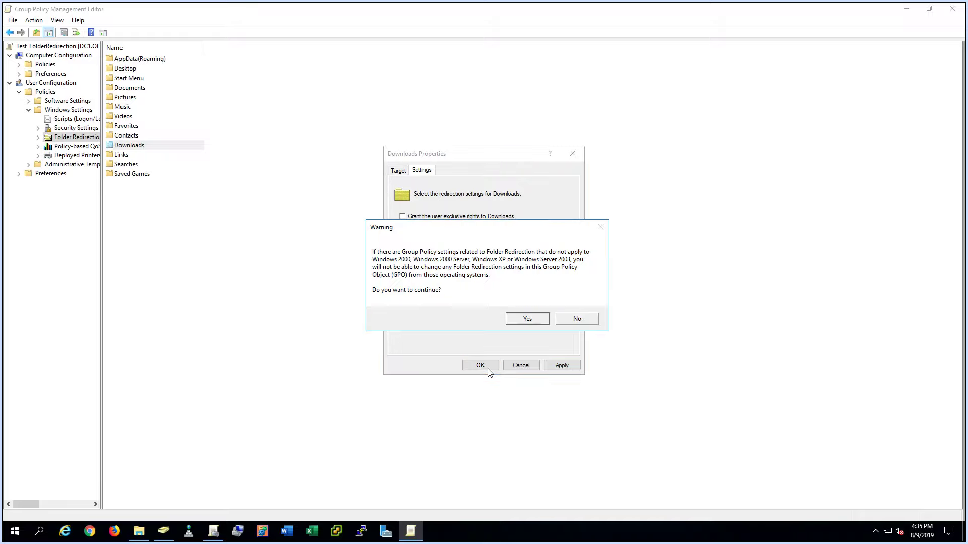
pyautogui.click(527, 319)
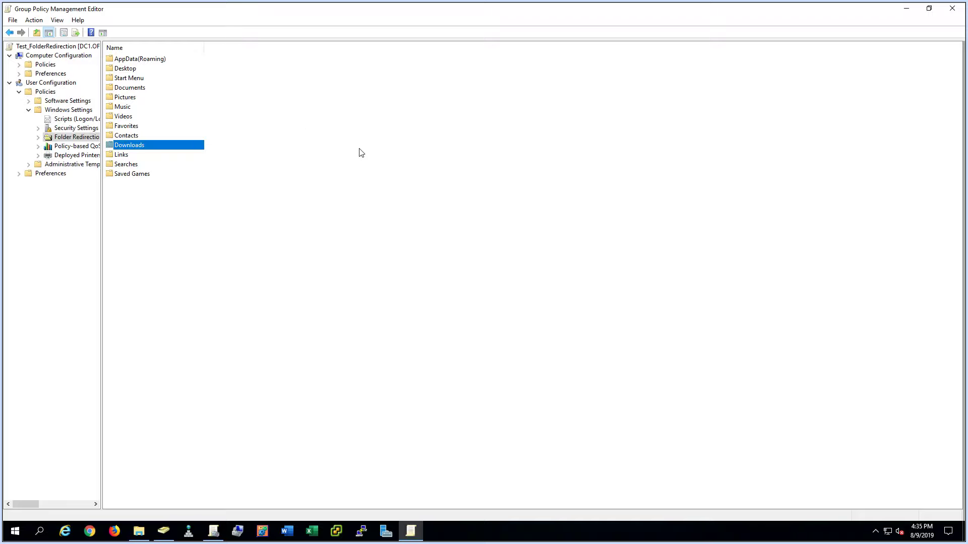
pyautogui.click(952, 8)
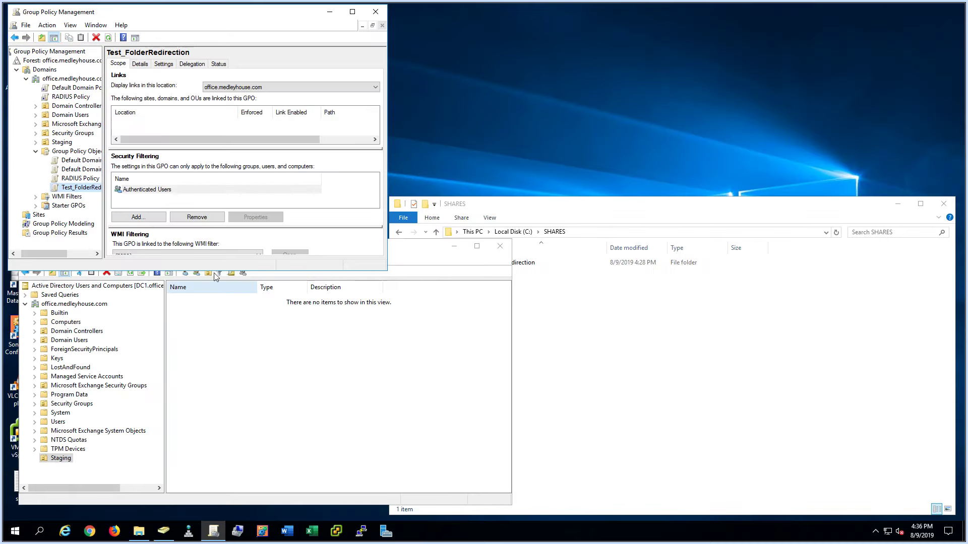
# - Drag the Test_FolderRedirection GPO onto the Staging OU and confirm the link
pyautogui.click(82, 187)
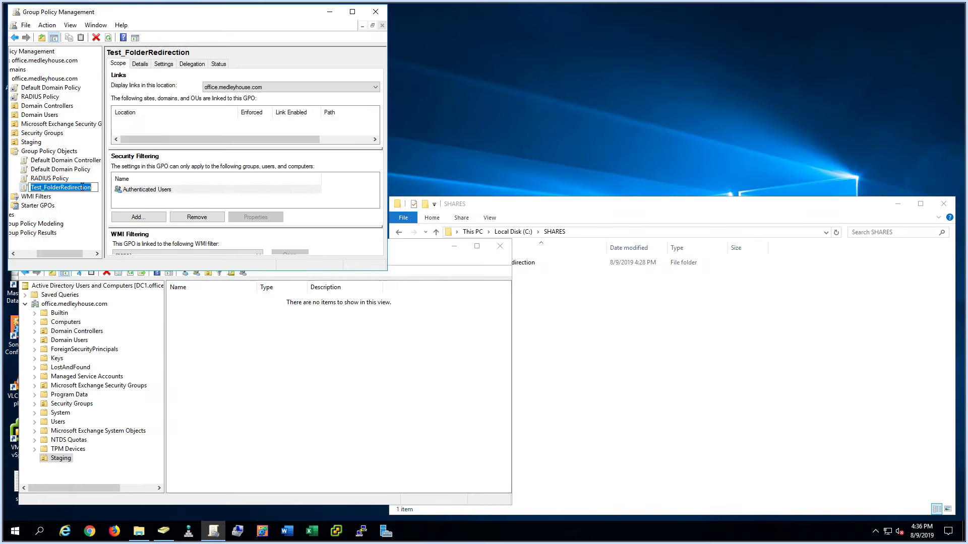
pyautogui.click(59, 215)
pyautogui.moveTo(69, 255); pyautogui.dragTo(45, 255)
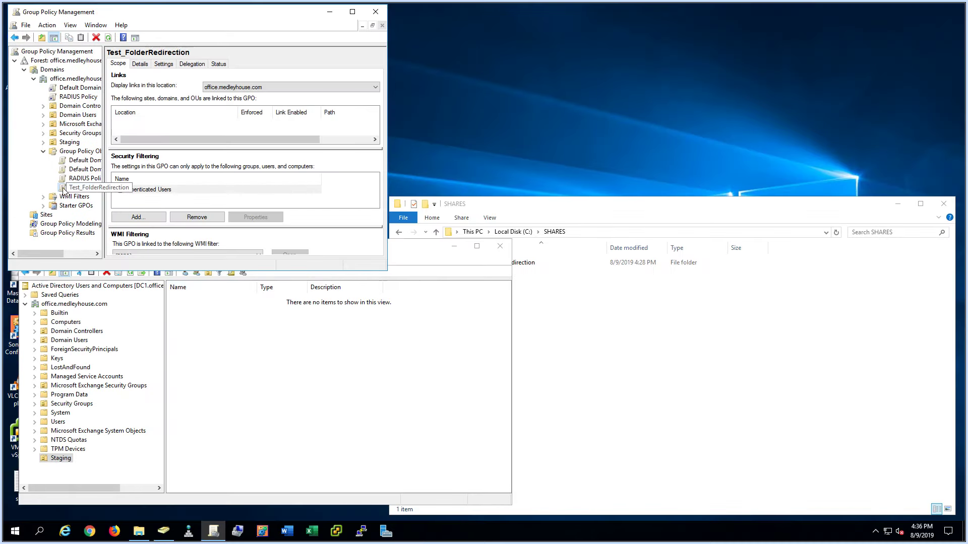
pyautogui.moveTo(64, 189); pyautogui.dragTo(71, 144)
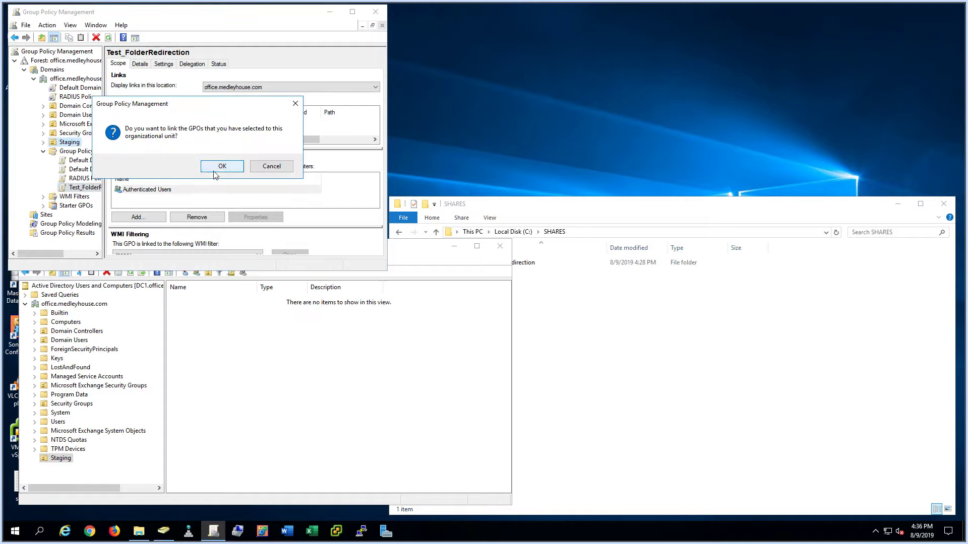
pyautogui.click(212, 167)
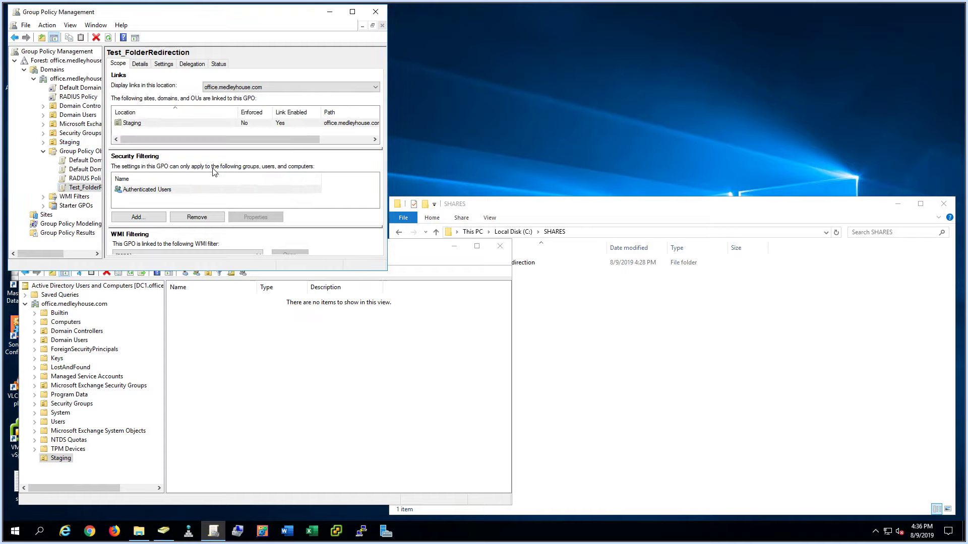
pyautogui.click(331, 373)
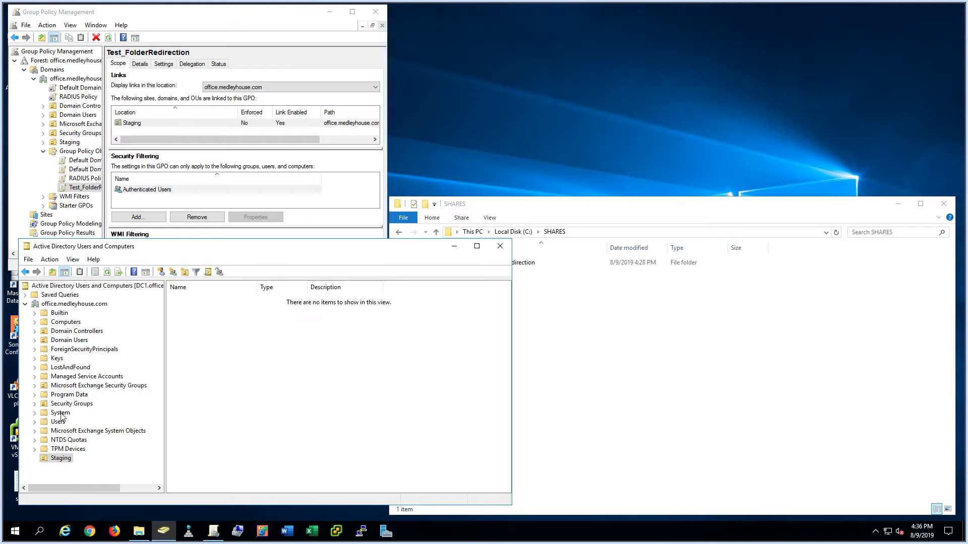
# - Start a new user in Staging with first name Test, last name Man, logon testman
pyautogui.rightClick(61, 458)
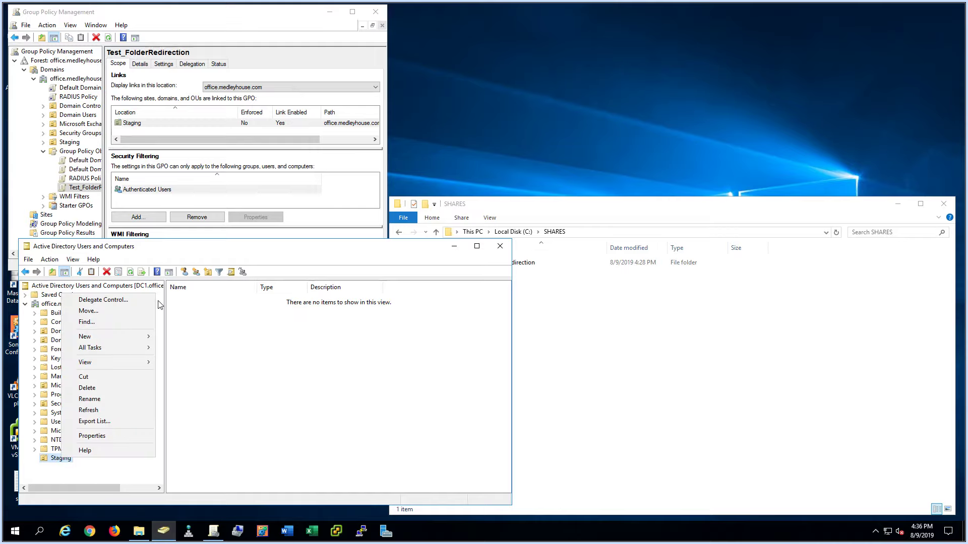
pyautogui.click(190, 287)
pyautogui.click(161, 271)
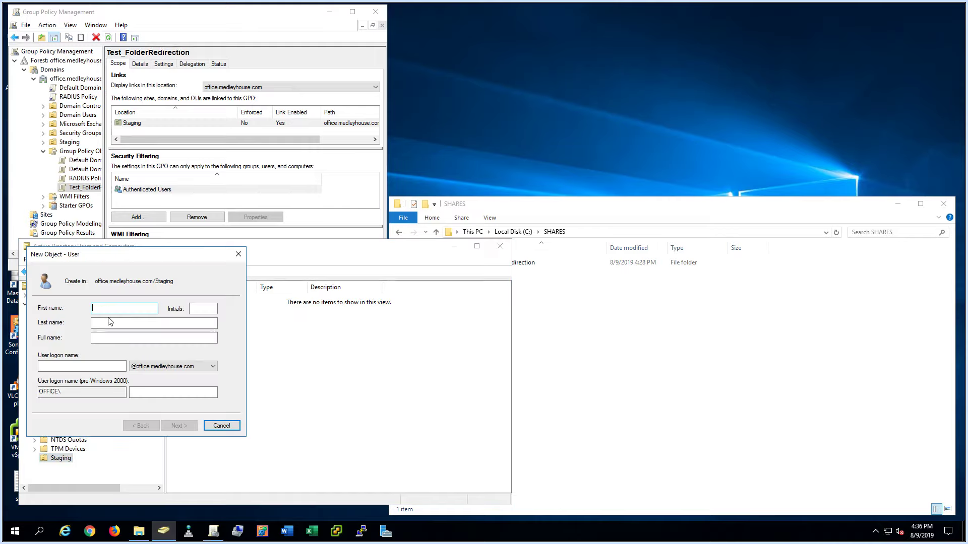
pyautogui.write('Test')
pyautogui.press('Tab')
pyautogui.press('Tab')
pyautogui.write('Man')
pyautogui.press('Tab')
pyautogui.press('Tab')
pyautogui.write('testman')
pyautogui.press('Tab')
# - Enter and confirm the account password, clear the forced change at next logon, and finish
pyautogui.press('Tab')
pyautogui.press('Return')
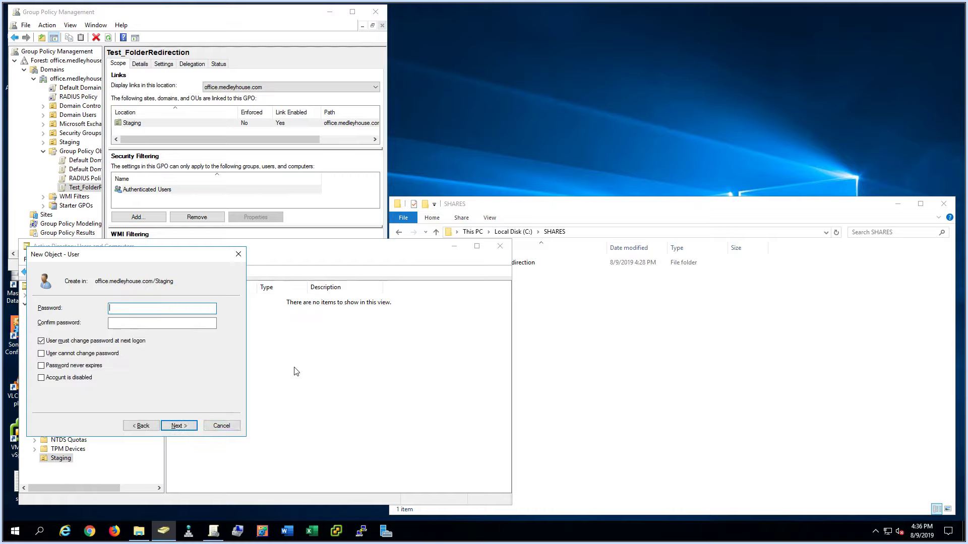
pyautogui.write('Pa●●●●●●')
pyautogui.press('Tab')
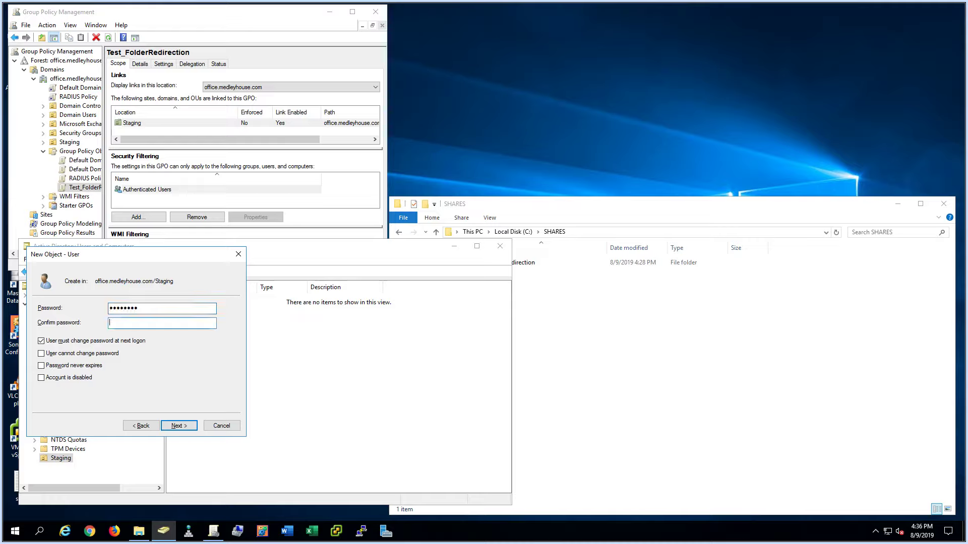
pyautogui.write('●●●●●●●●')
pyautogui.press('Tab')
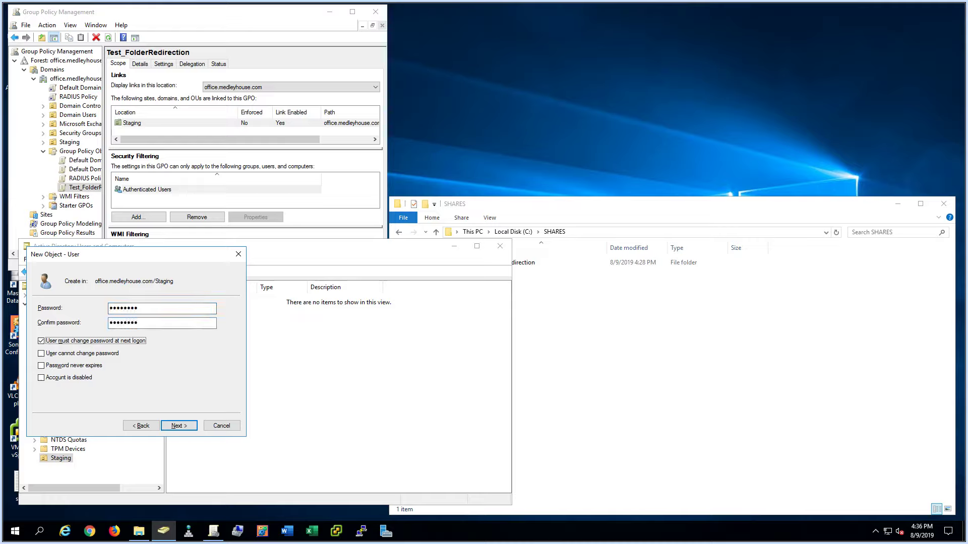
pyautogui.press('space')
pyautogui.press('Tab')
pyautogui.press('Return')
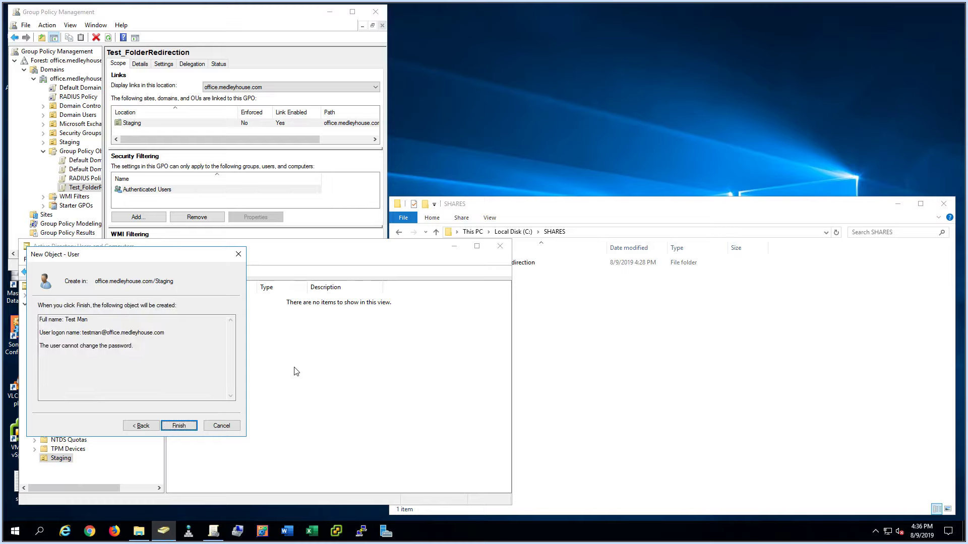
pyautogui.press('Return')
pyautogui.press('Return')
# - After the password error, retype and confirm a new password to create the user
pyautogui.hotkey('alt', 'b')
pyautogui.write('Pas')
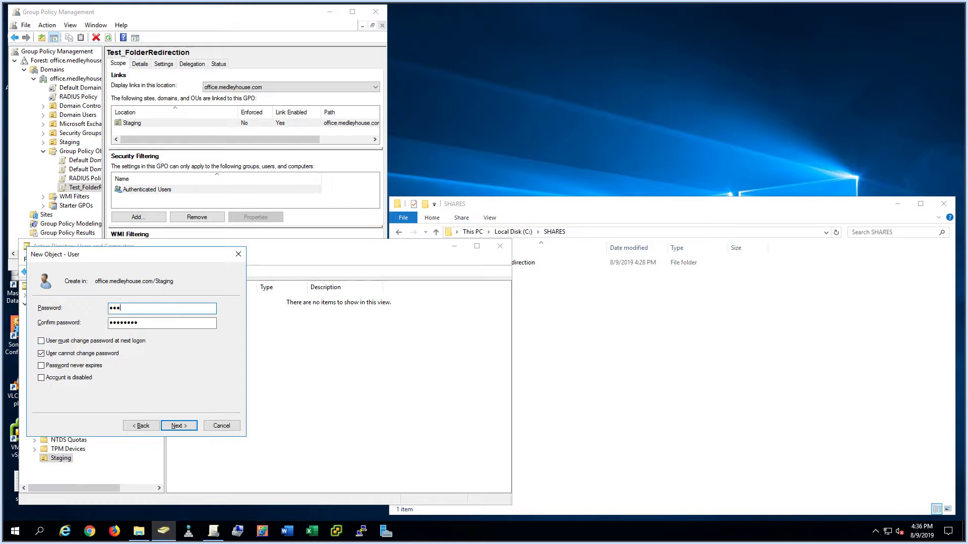
pyautogui.write('•')
pyautogui.hotkey('ctrl', 'a')
pyautogui.write('•••••••••')
pyautogui.press('Tab')
pyautogui.write('•••••••••')
pyautogui.press('Return')
pyautogui.press('Return')
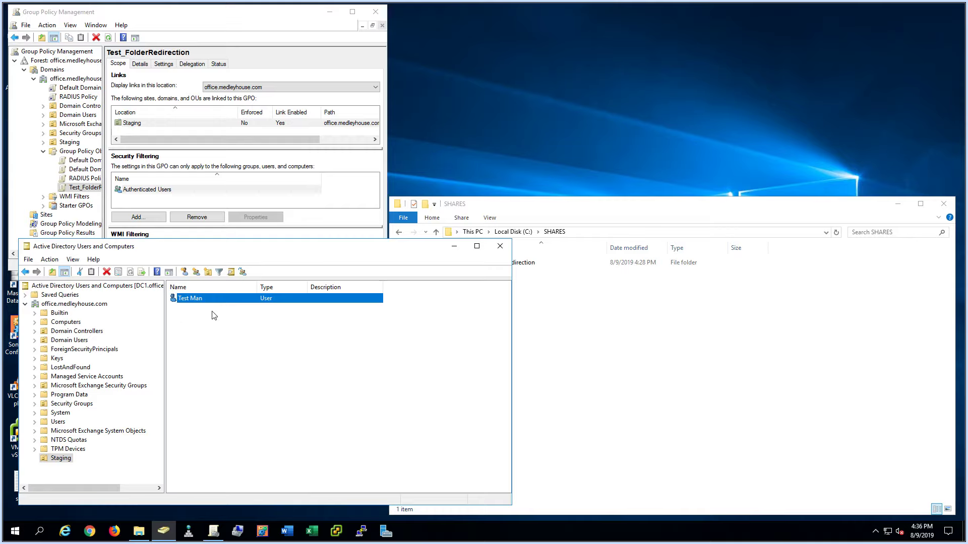
pyautogui.click(355, 382)
pyautogui.press('super')
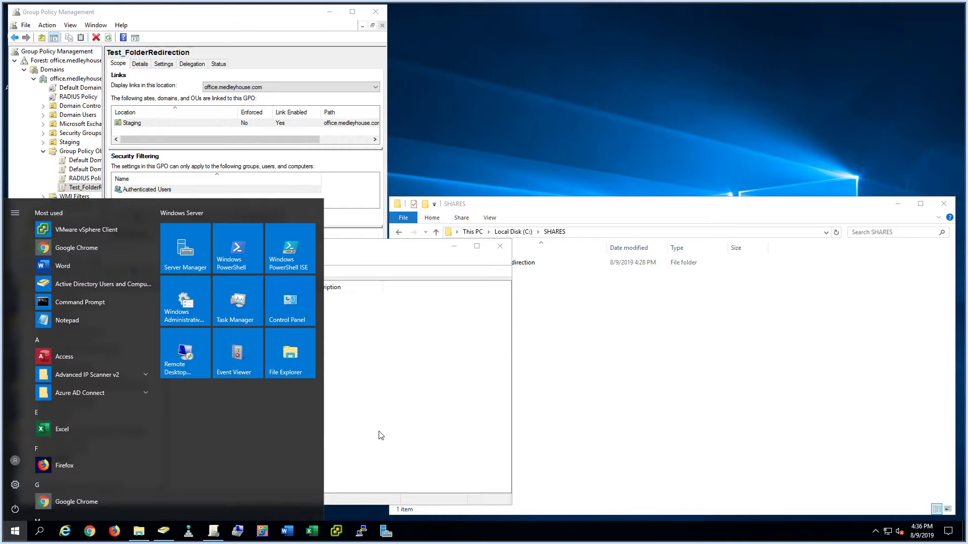
pyautogui.click(16, 217)
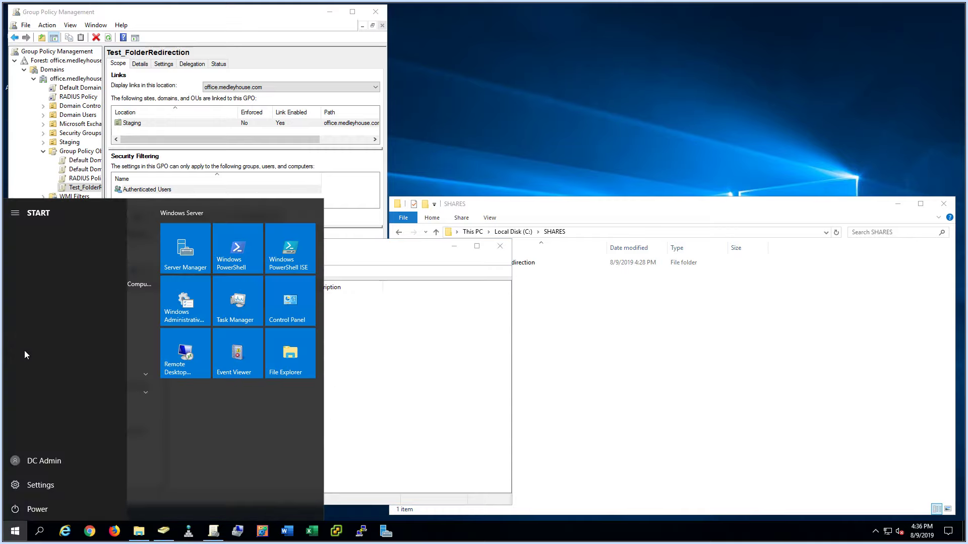
pyautogui.click(48, 461)
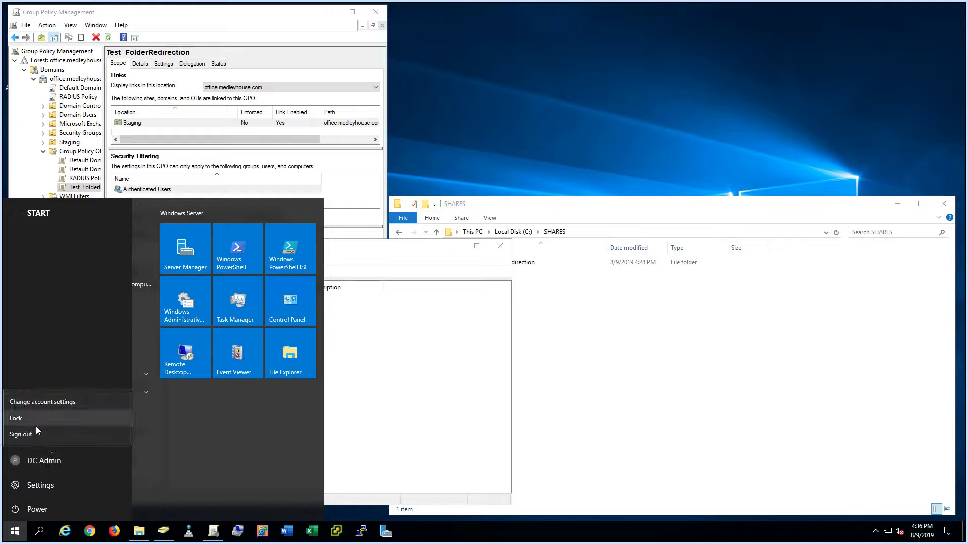
pyautogui.click(68, 358)
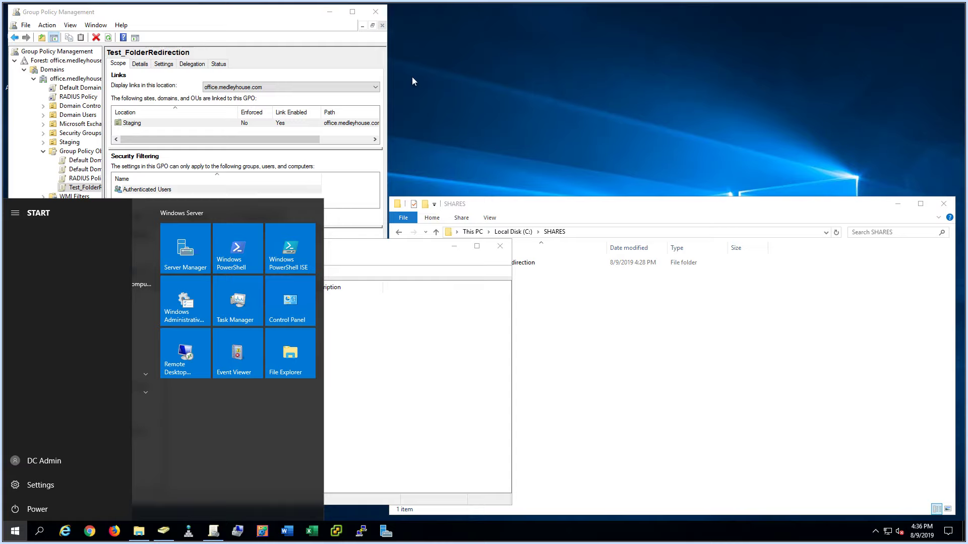
pyautogui.click(469, 364)
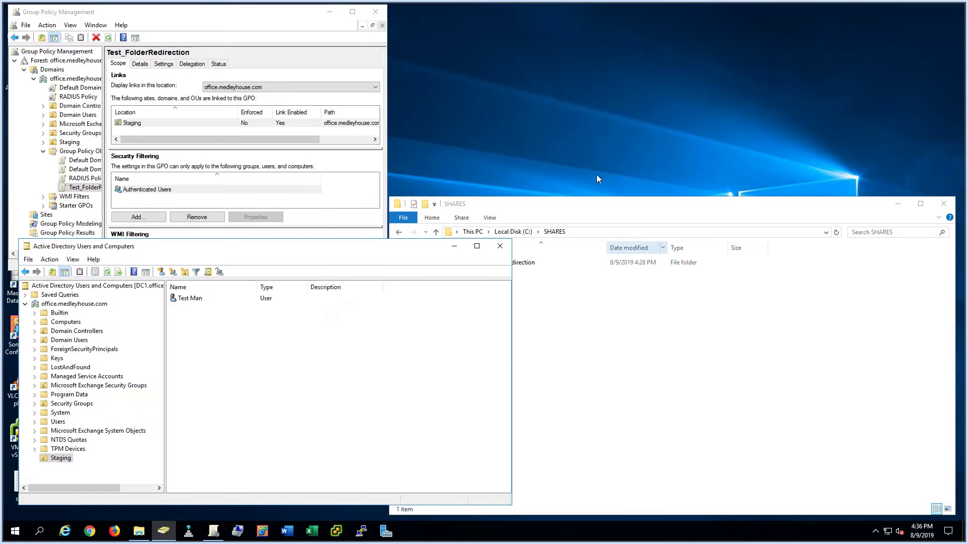
pyautogui.moveTo(530, 3)
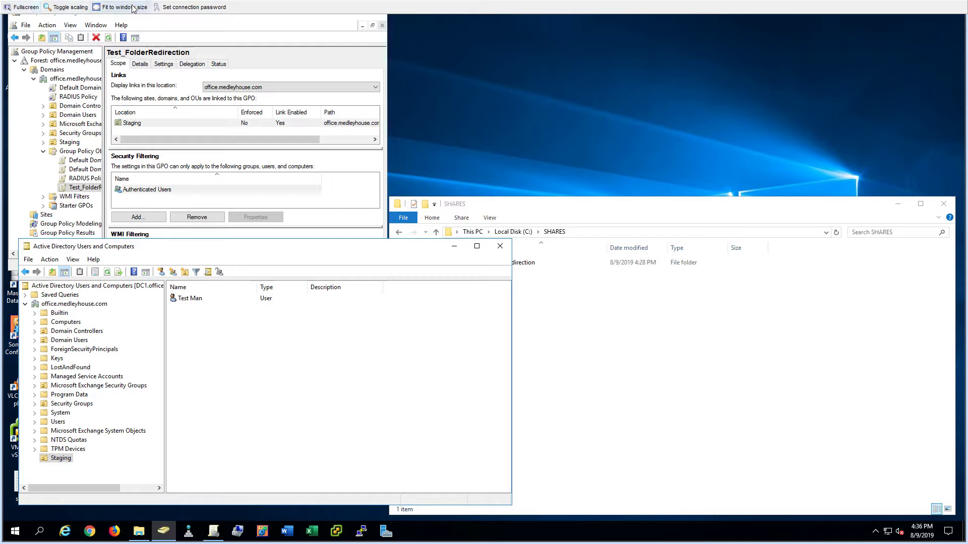
# - Launch mstsc, connect to bak01, and try signing in as the test user
pyautogui.press('super+r')
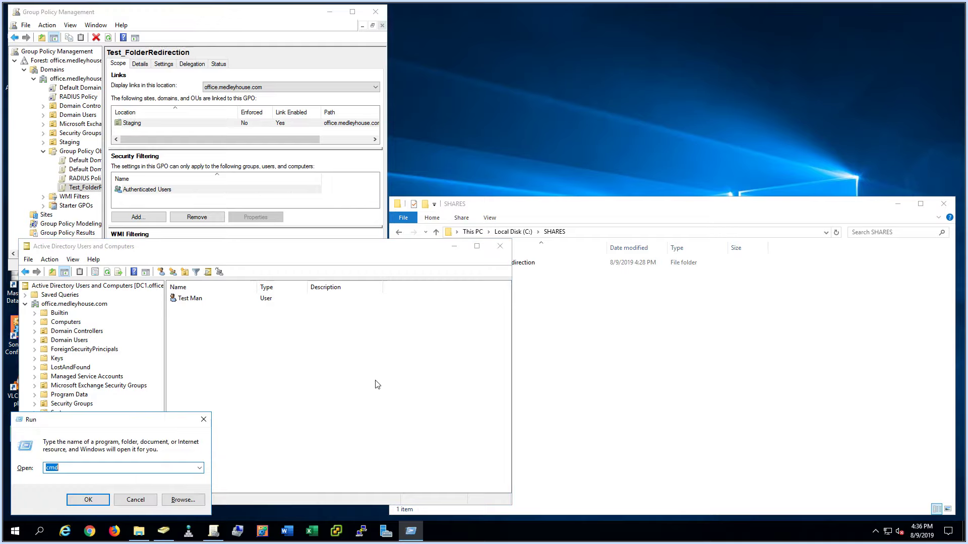
pyautogui.write('mstsc')
pyautogui.press('Return')
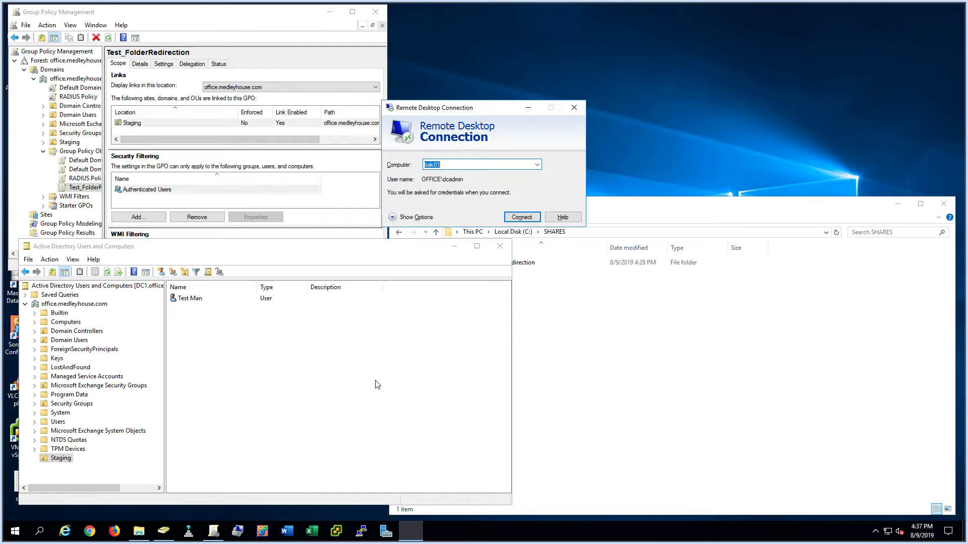
pyautogui.press('Return')
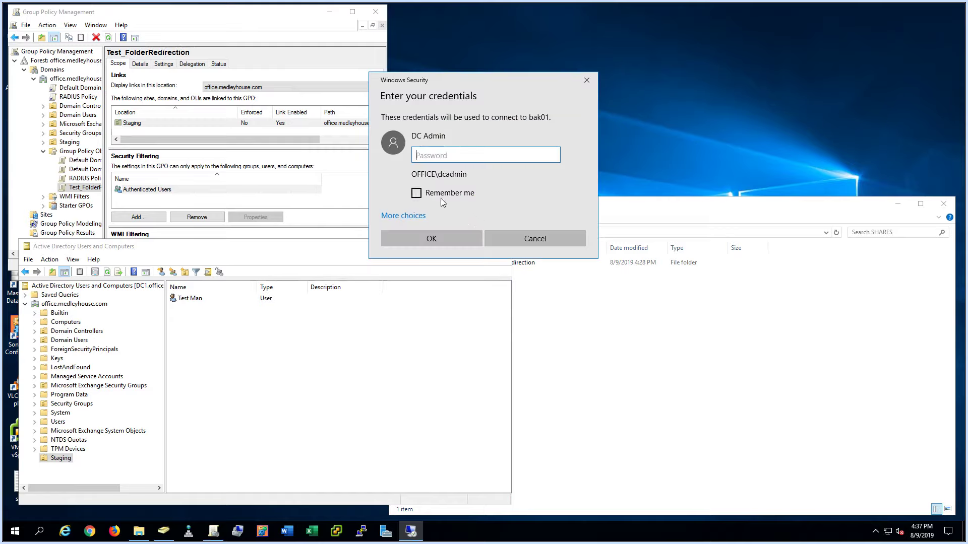
pyautogui.click(406, 215)
pyautogui.click(448, 258)
pyautogui.write('testman')
pyautogui.press('Tab')
pyautogui.write('•••••')
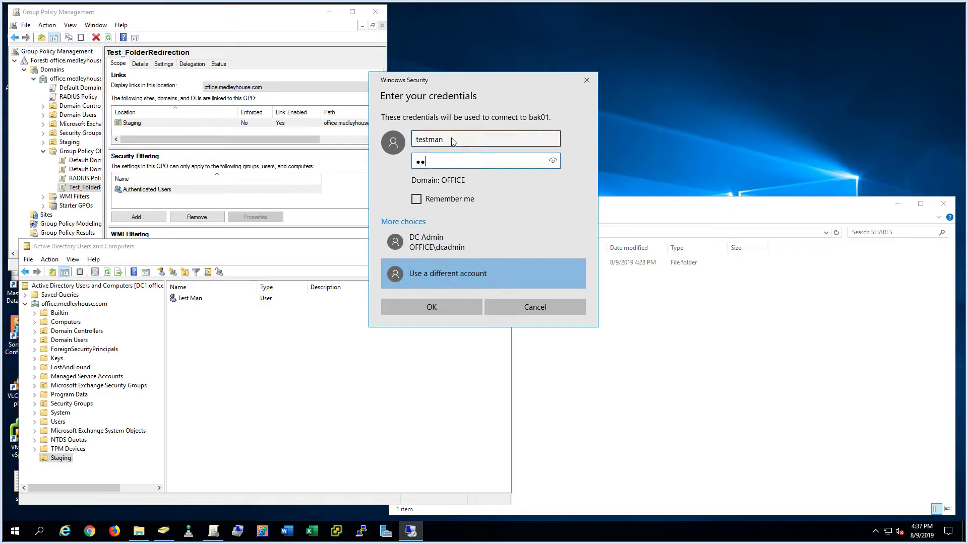
pyautogui.press('Return')
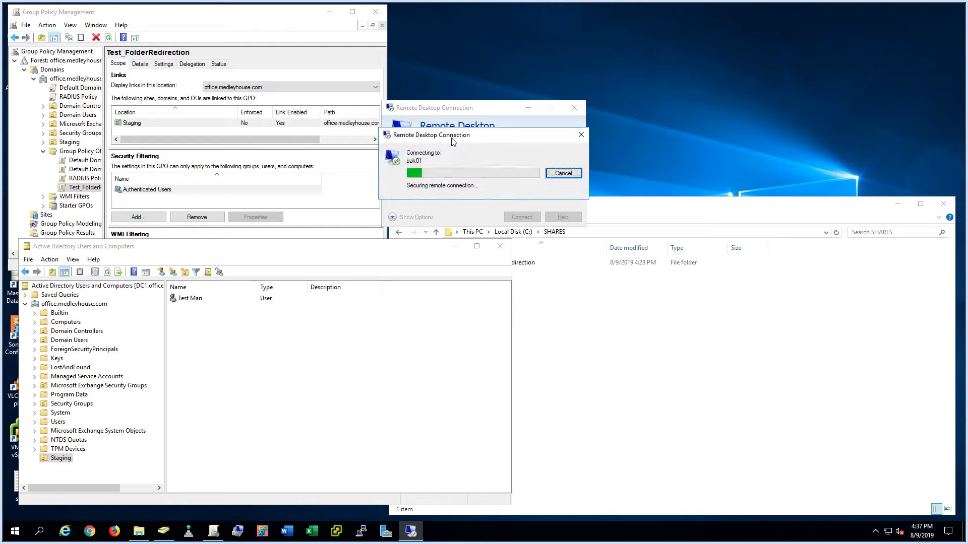
# - Dismiss the denied-connection error and reconnect to bak01 with the admin password
pyautogui.press('Return')
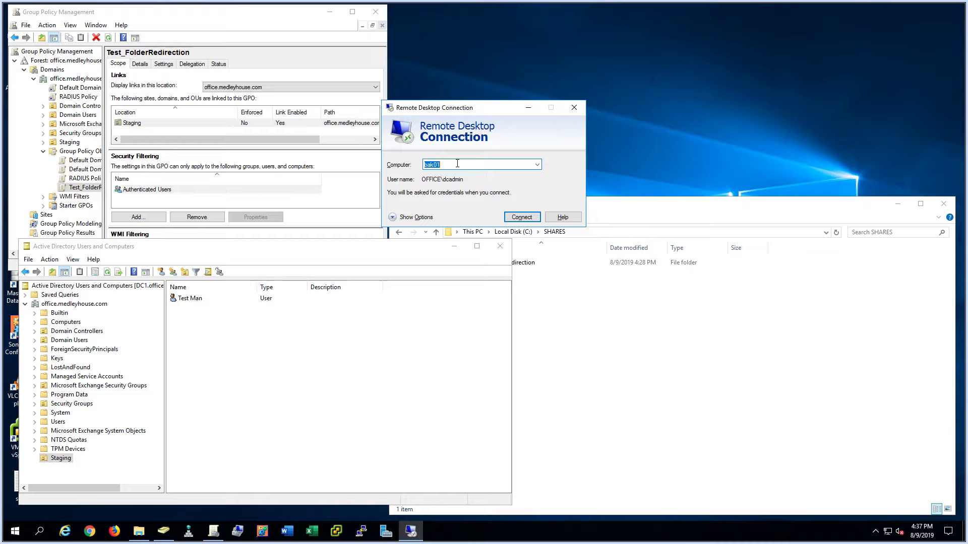
pyautogui.press('Return')
pyautogui.write('•••••')
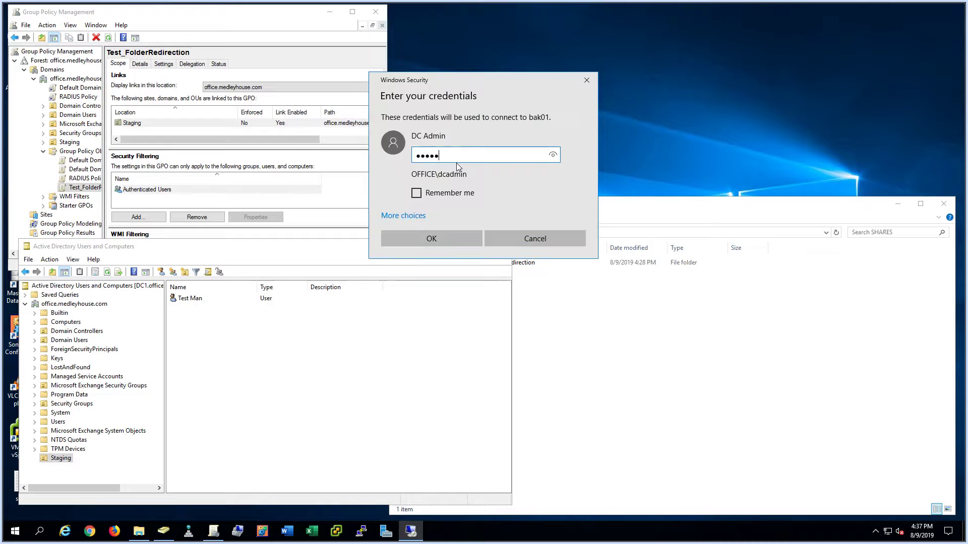
pyautogui.press('Return')
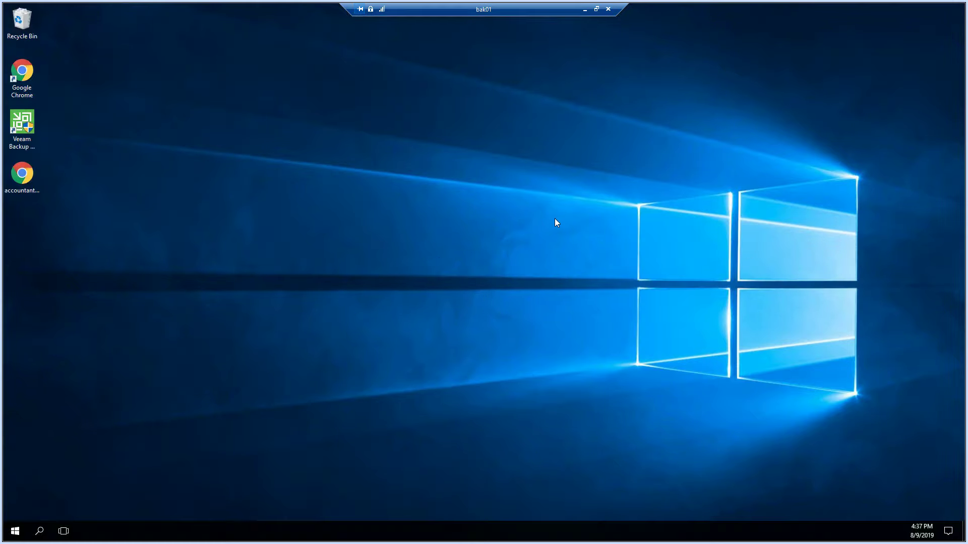
# - Add the test user to bak01's Remote Desktop users via System remote settings
pyautogui.press('super+Pause')
pyautogui.click(241, 181)
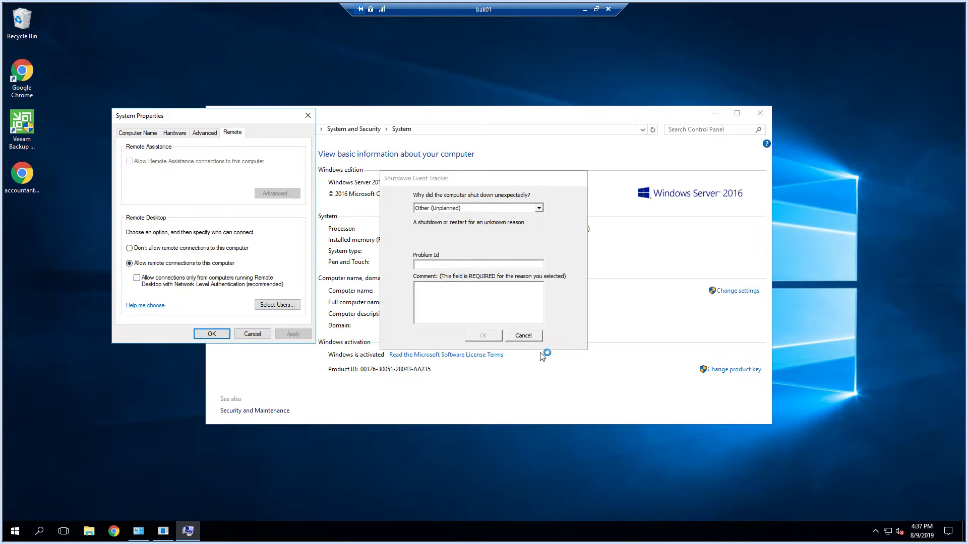
pyautogui.click(523, 335)
pyautogui.click(292, 304)
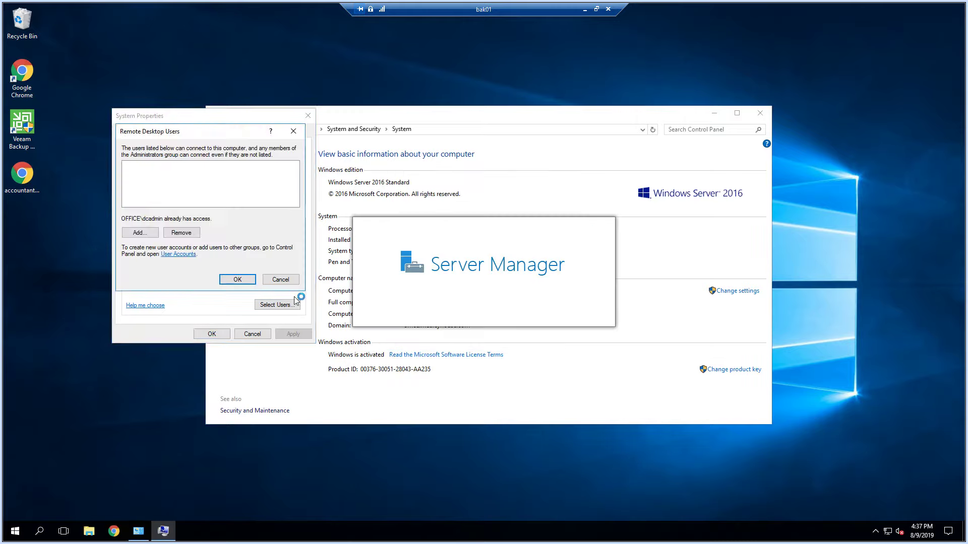
pyautogui.click(139, 232)
pyautogui.write('test')
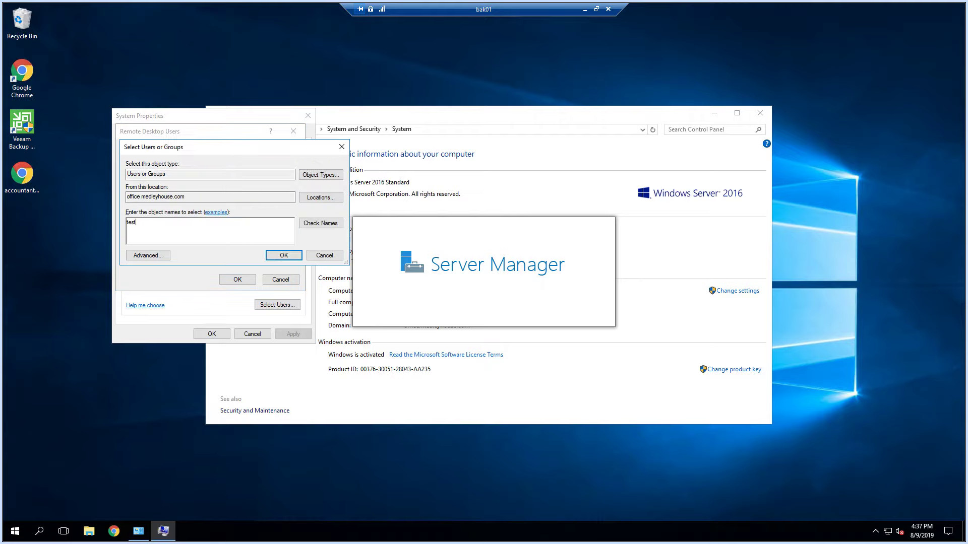
pyautogui.hotkey('ctrl', 'k')
pyautogui.click(272, 255)
pyautogui.click(237, 280)
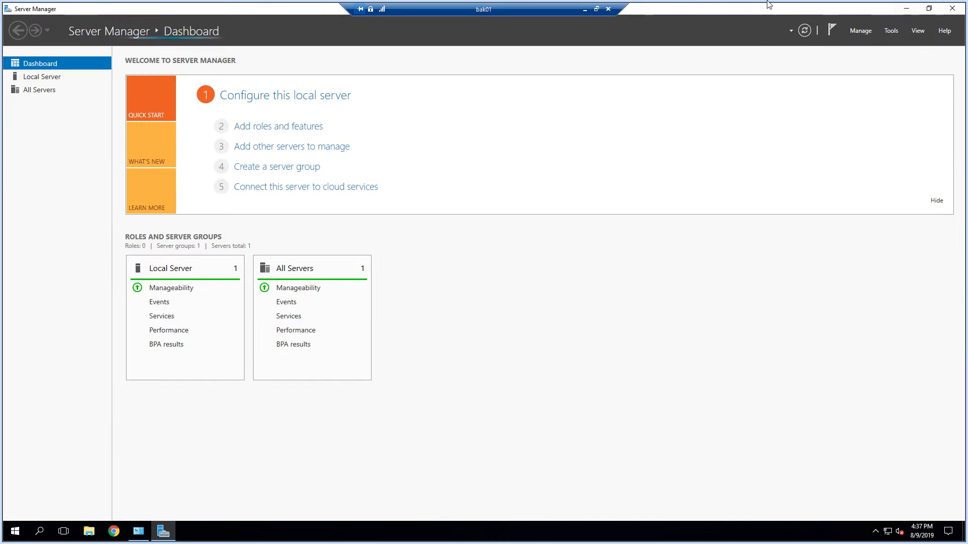
pyautogui.doubleClick(549, 9)
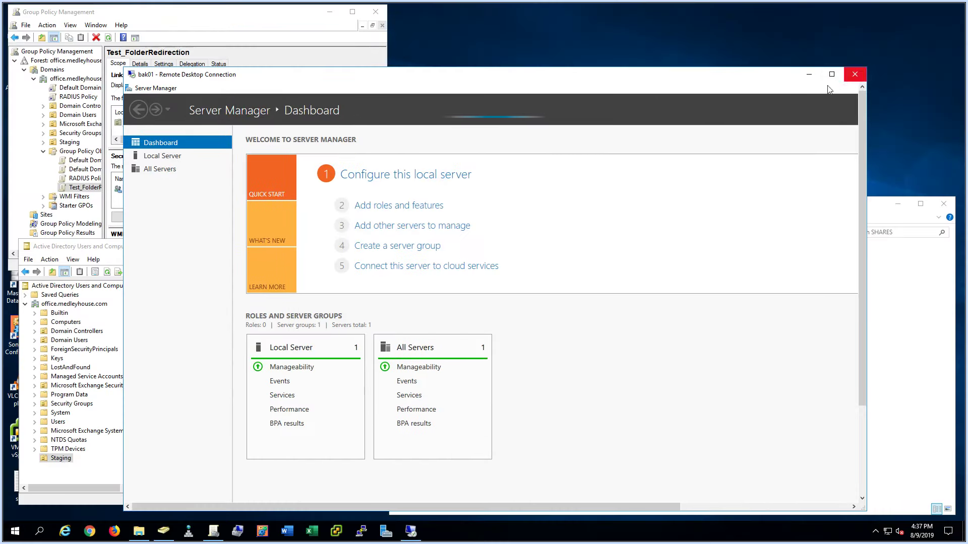
# - Disconnect the admin session and reconnect to bak01 with user name testman
pyautogui.click(854, 74)
pyautogui.click(527, 308)
pyautogui.press('super+r')
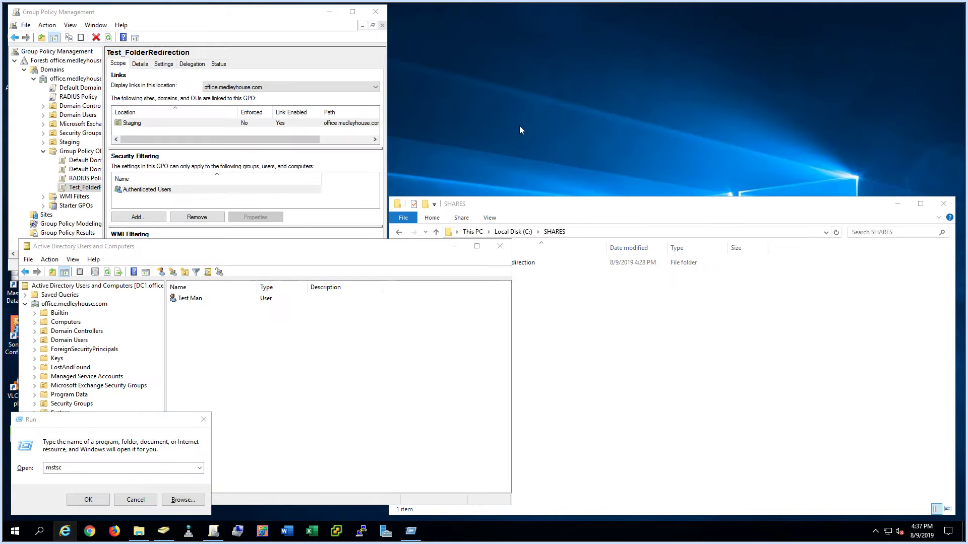
pyautogui.click(89, 499)
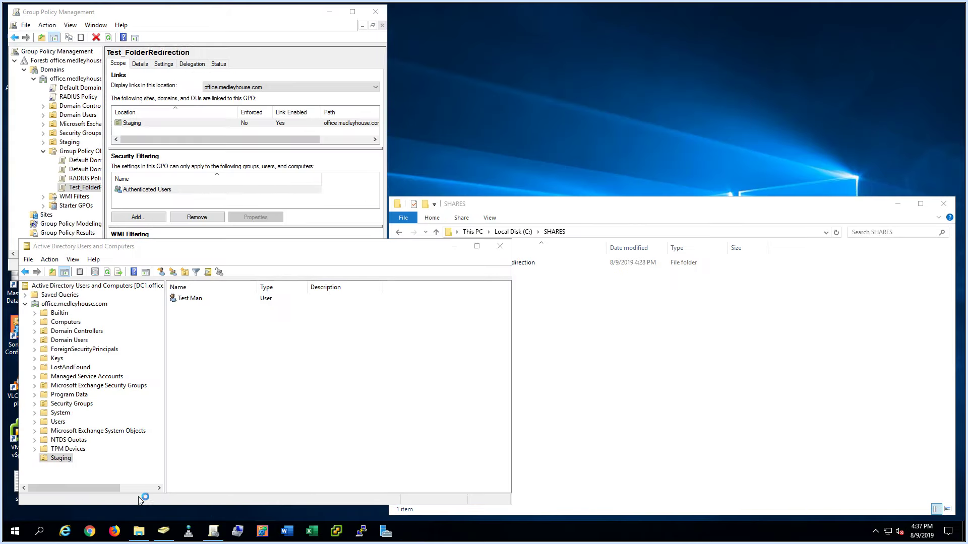
pyautogui.click(413, 216)
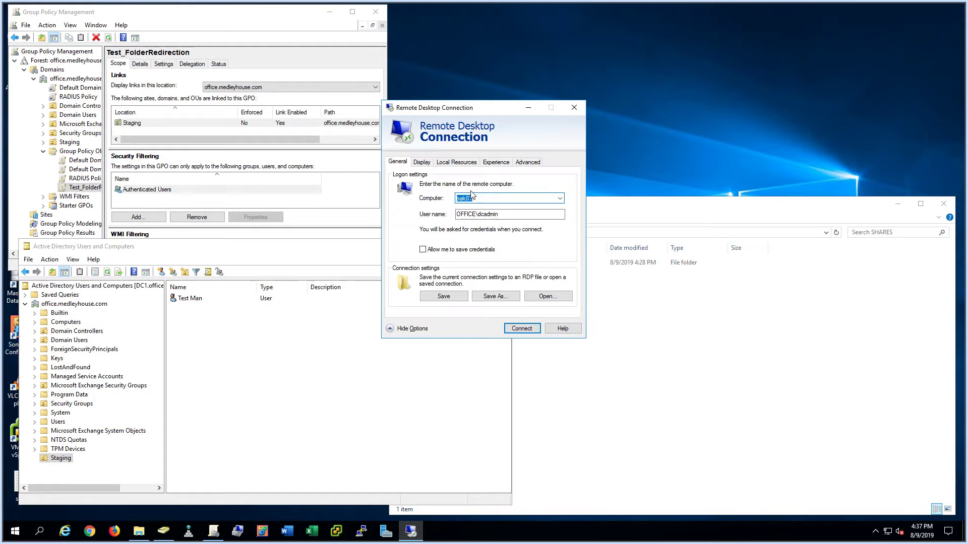
pyautogui.doubleClick(488, 214)
pyautogui.write('testman')
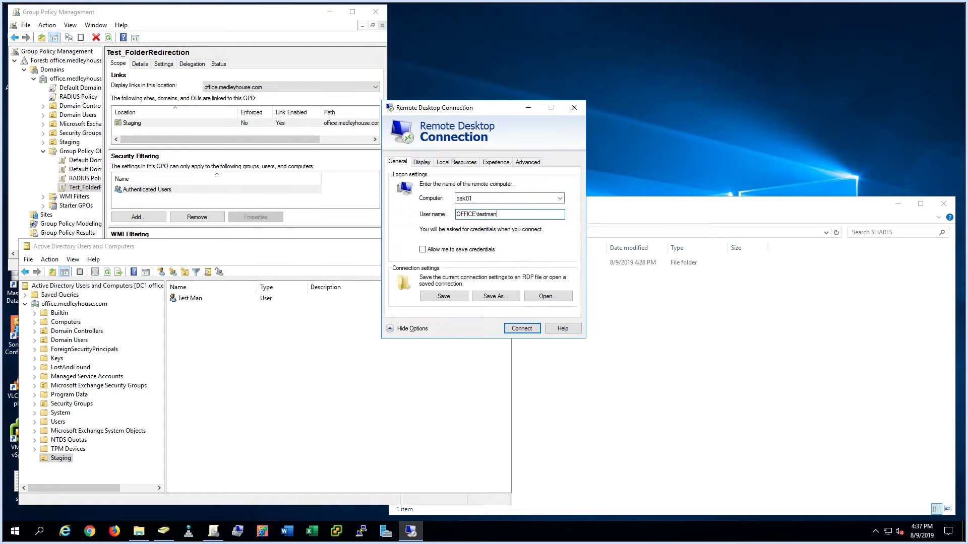
pyautogui.press('Return')
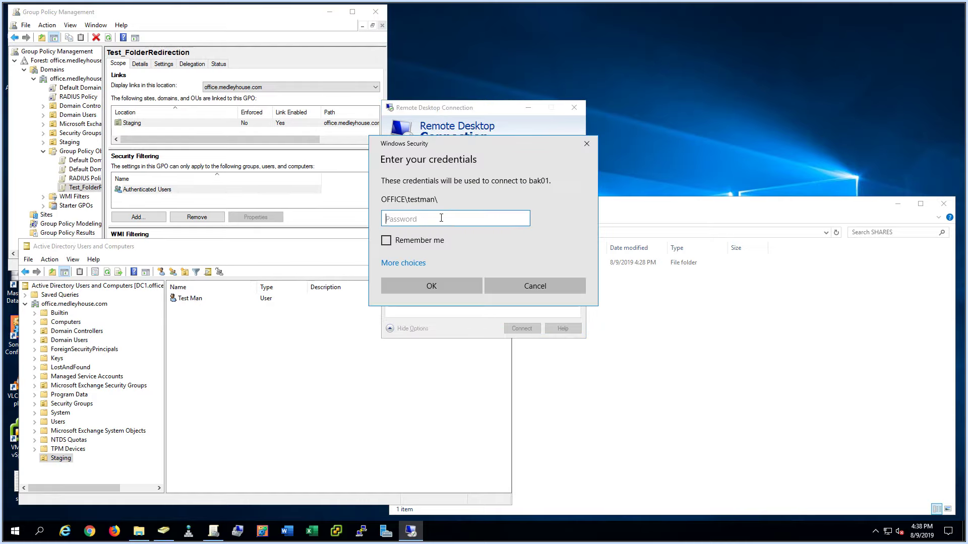
# - Sign in with a different account as testman using its password
pyautogui.click(416, 266)
pyautogui.click(453, 373)
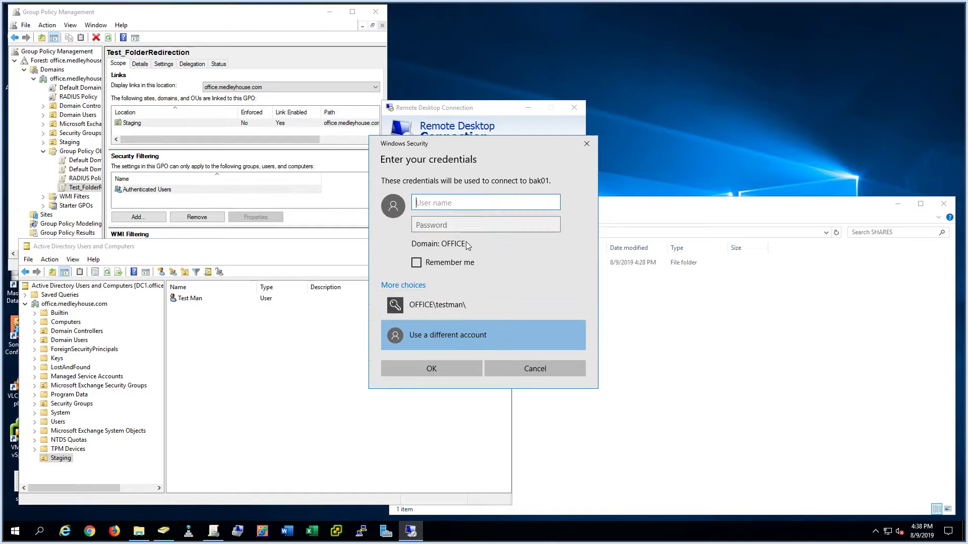
pyautogui.write('testman')
pyautogui.press('Tab')
pyautogui.write('******')
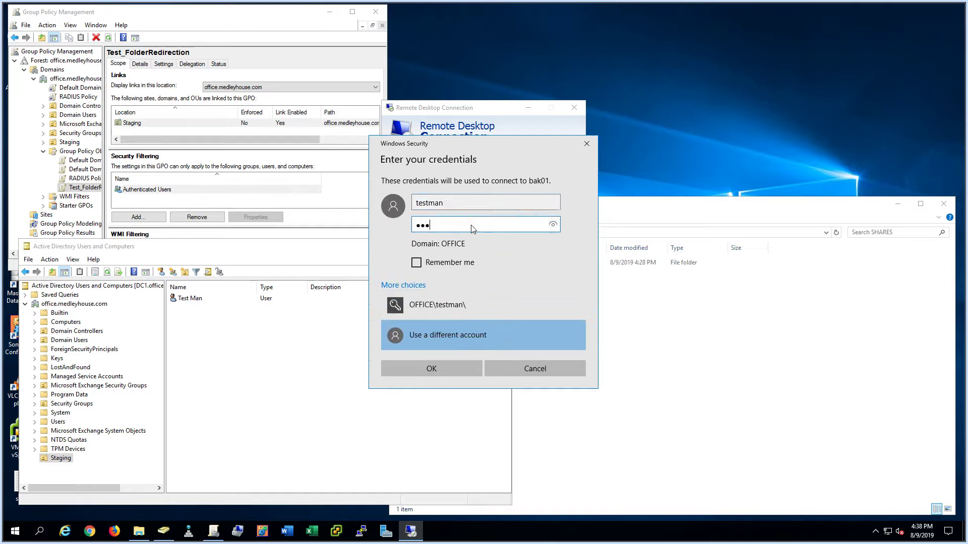
pyautogui.write('**')
pyautogui.press('Return')
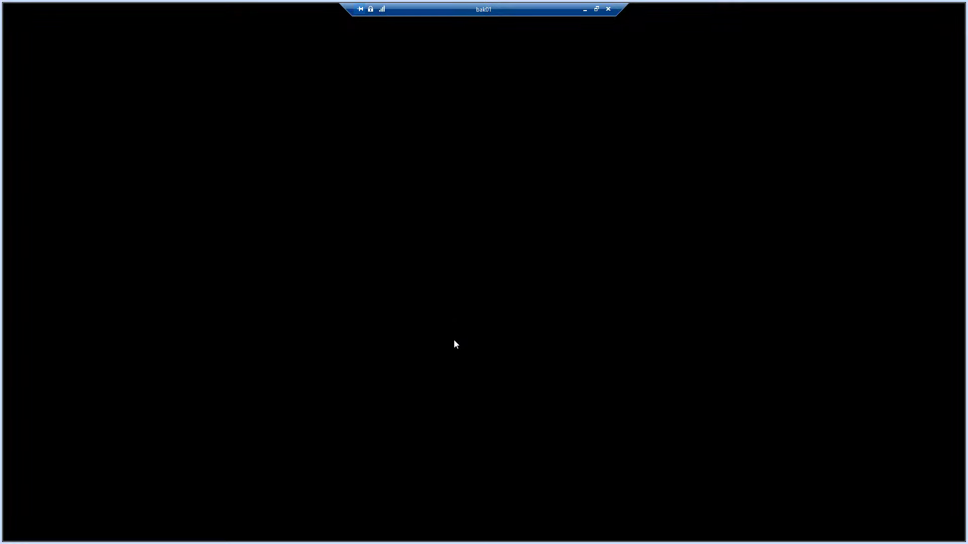
# - Browse SHARES > folderRedirection > testman > Desktop, granting access to the user's folder
pyautogui.doubleClick(528, 11)
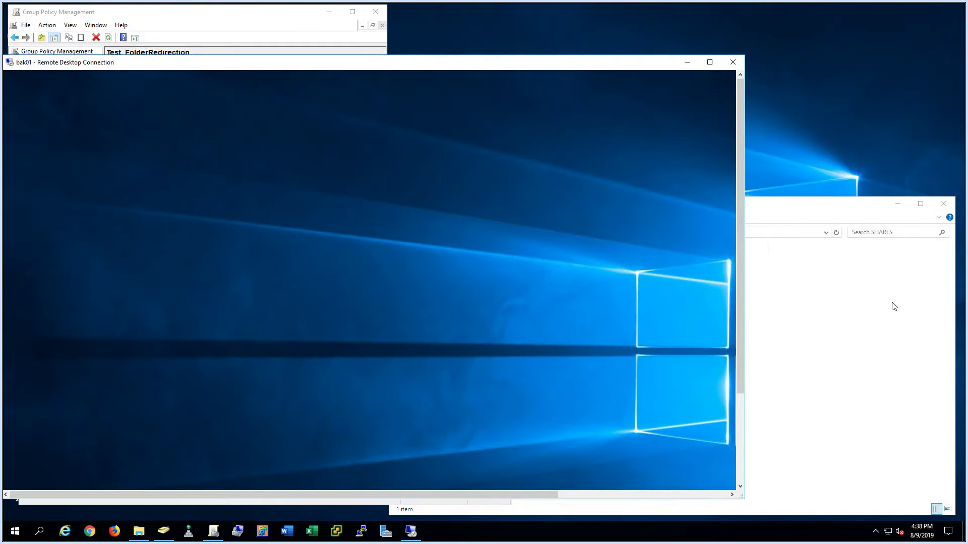
pyautogui.click(890, 305)
pyautogui.doubleClick(502, 262)
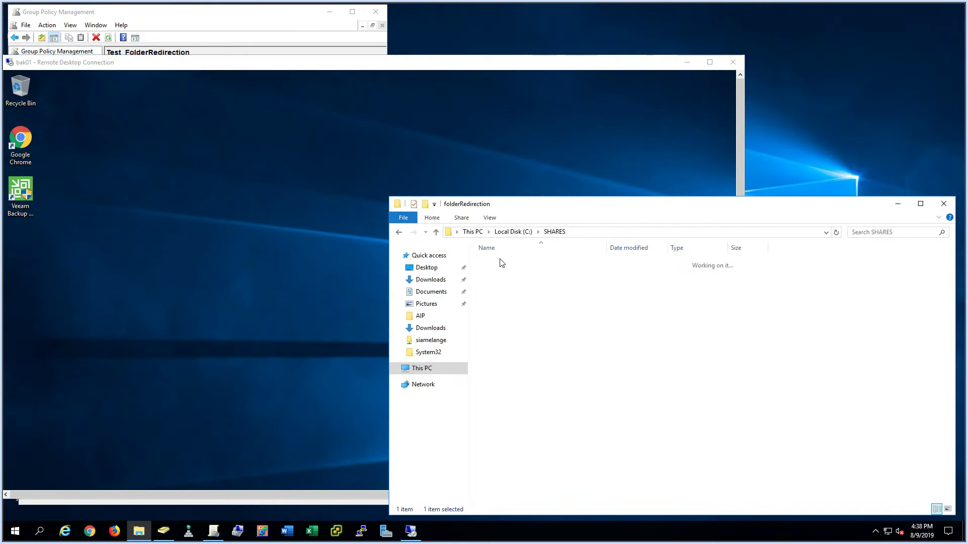
pyautogui.doubleClick(508, 266)
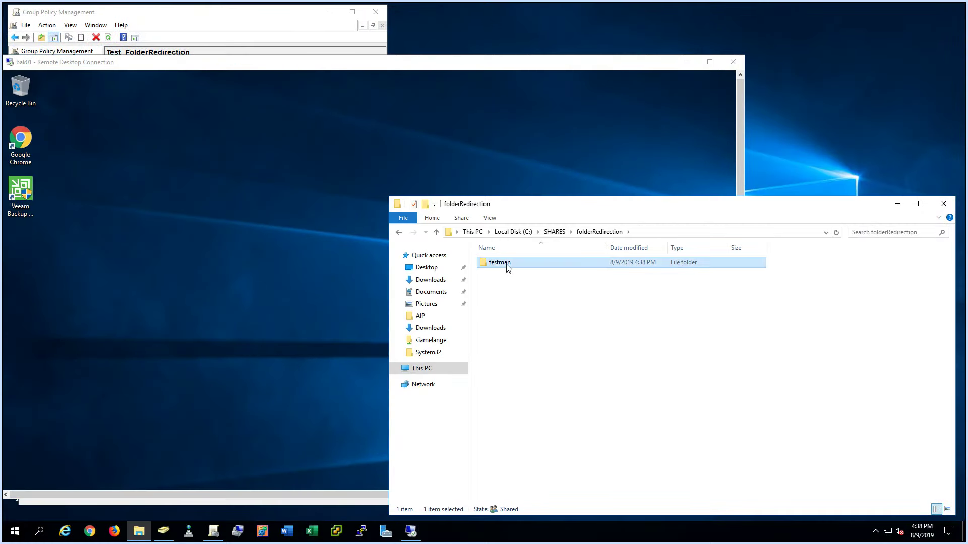
pyautogui.press('Return')
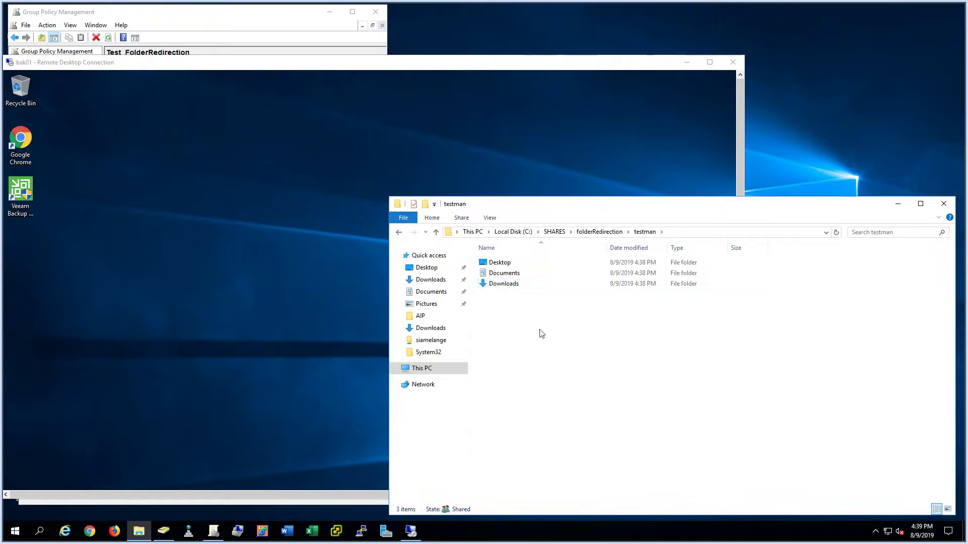
pyautogui.doubleClick(509, 266)
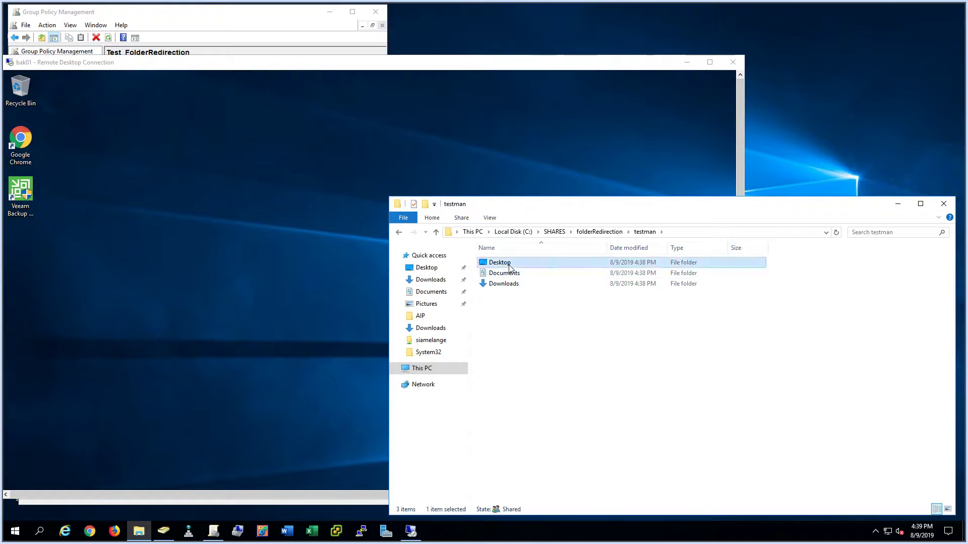
# - Create a new text document named test in the Desktop folder
pyautogui.rightClick(529, 313)
pyautogui.moveTo(576, 437)
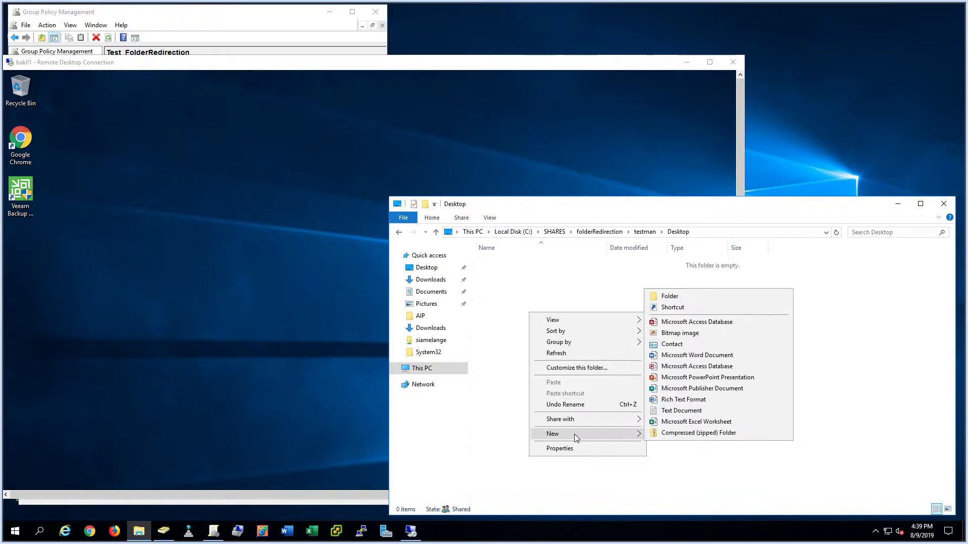
pyautogui.click(698, 410)
pyautogui.write('test.txt')
pyautogui.press('Return')
pyautogui.click(24, 248)
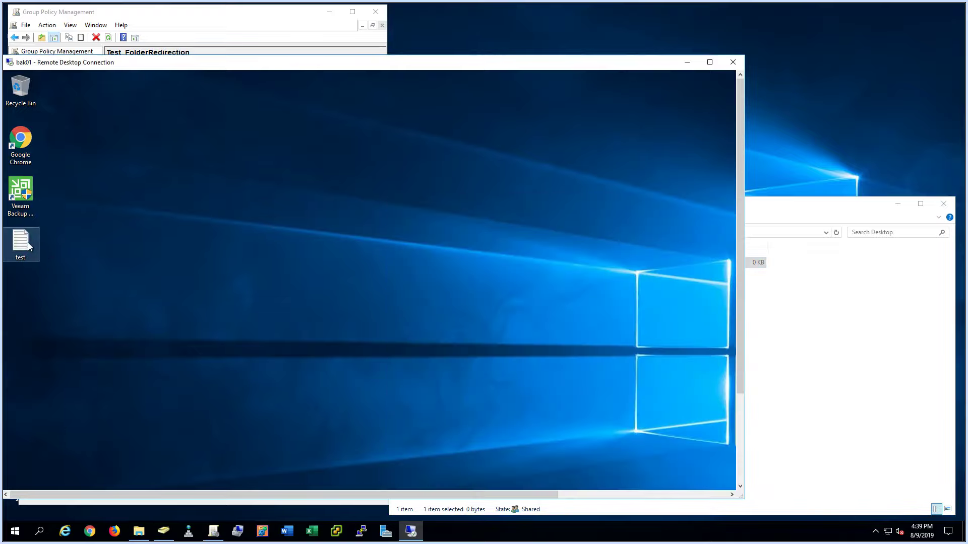
# - In the full-screen remote session, create a text document named test2 on bak01's desktop
pyautogui.doubleClick(144, 66)
pyautogui.rightClick(98, 187)
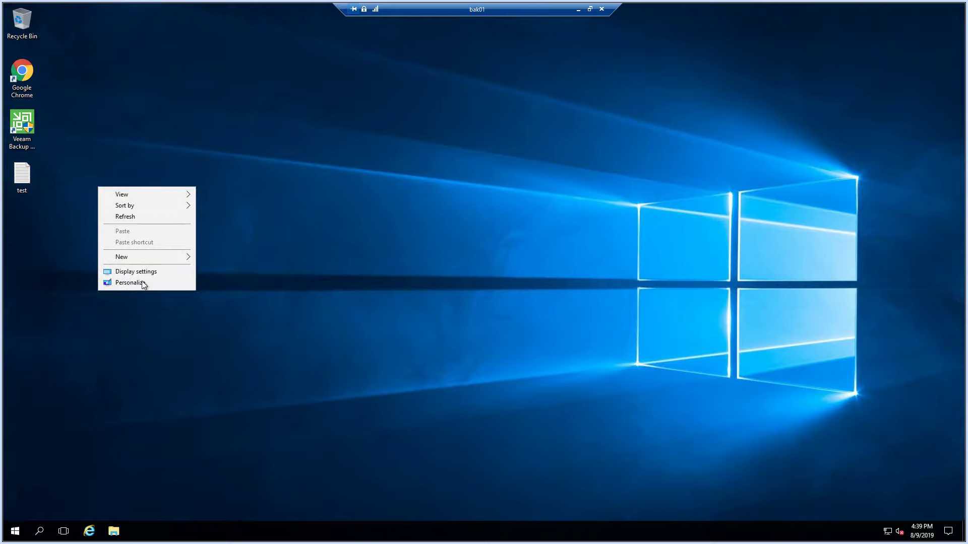
pyautogui.moveTo(142, 258)
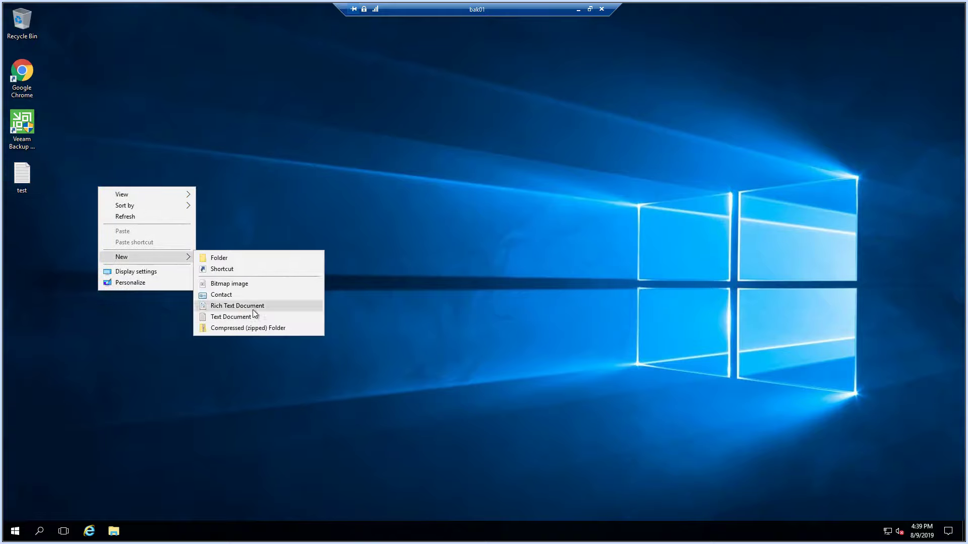
pyautogui.click(253, 317)
pyautogui.write('test2')
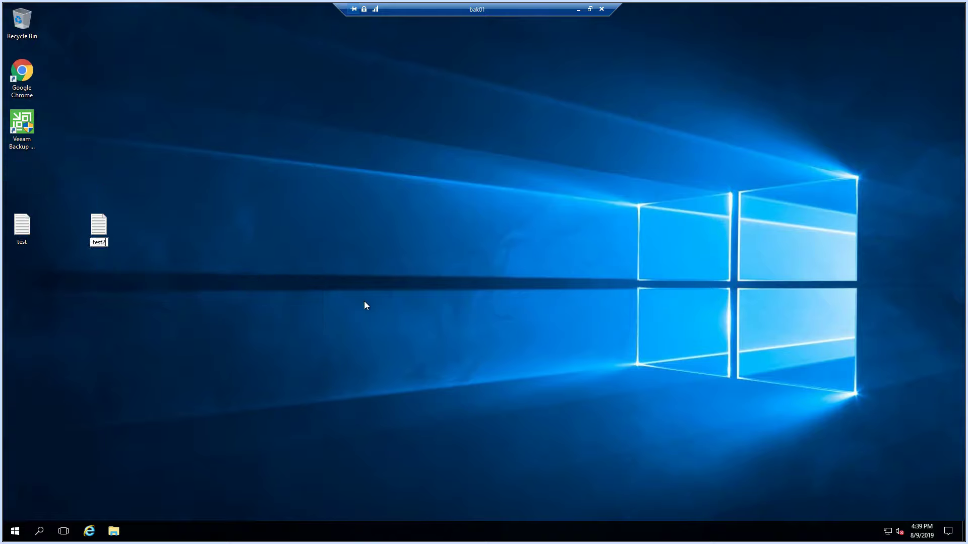
pyautogui.press('Return')
# - Confirm test2.txt appears in testman's redirected Desktop folder on the share
pyautogui.doubleClick(448, 9)
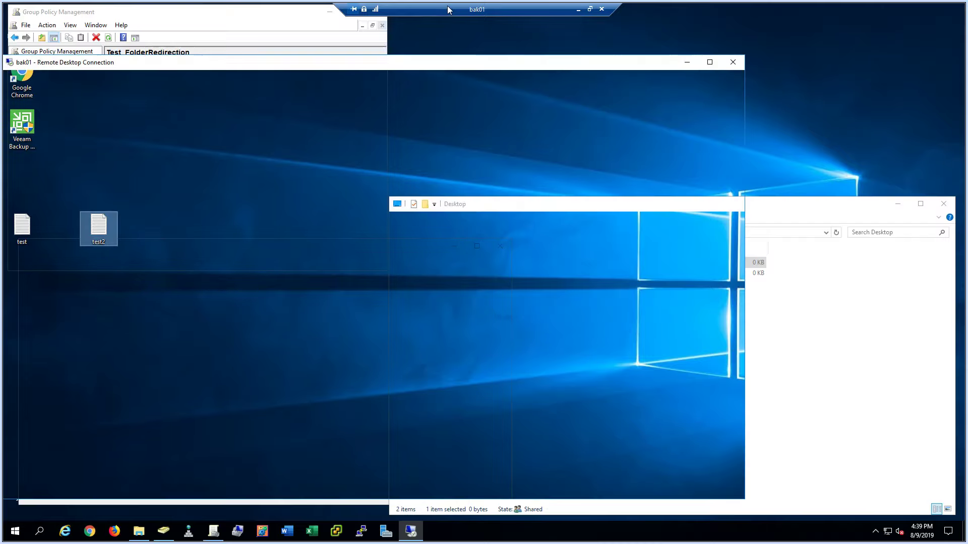
pyautogui.click(806, 339)
pyautogui.click(498, 275)
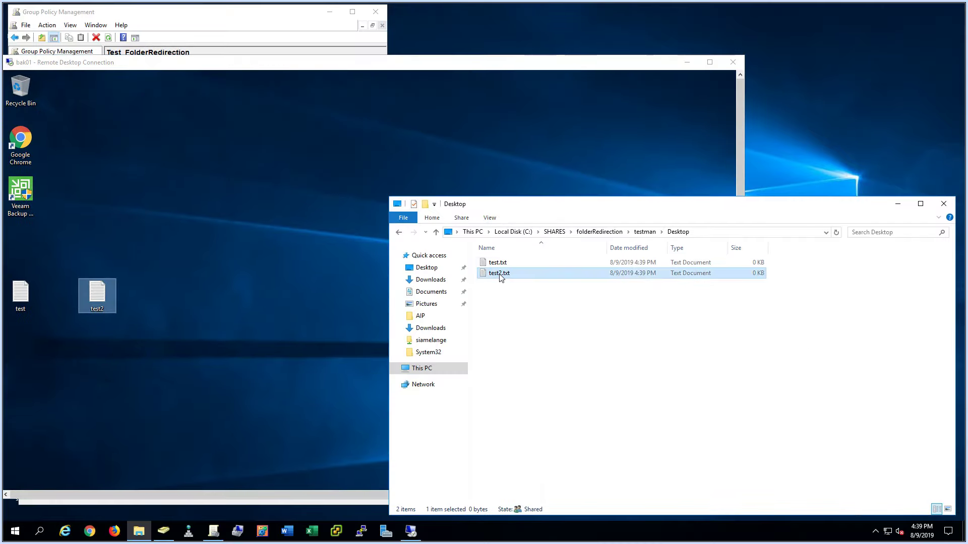
# - Dismiss the updates notice and disconnect the Remote Desktop session to bak01
pyautogui.moveTo(431, 62); pyautogui.dragTo(517, 43)
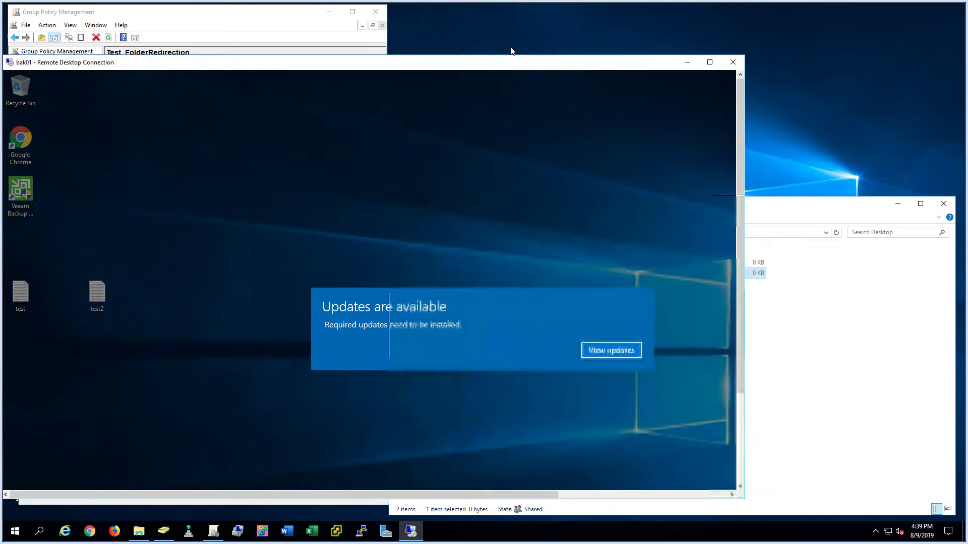
pyautogui.click(698, 331)
pyautogui.click(820, 43)
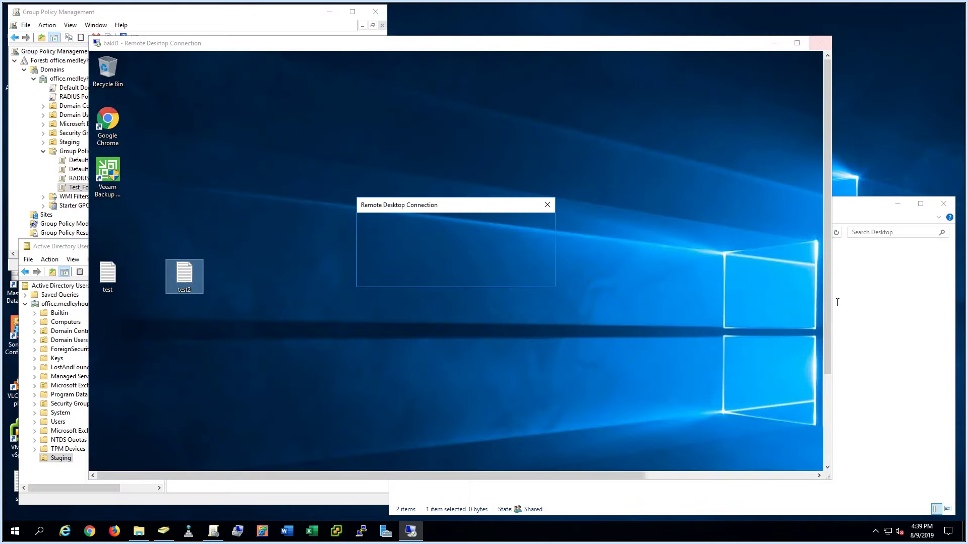
pyautogui.click(499, 277)
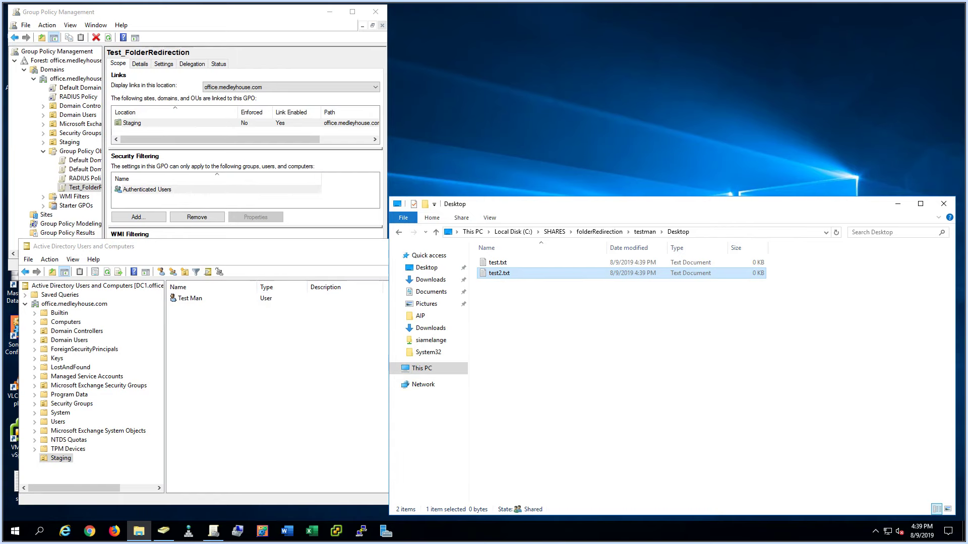
pyautogui.hotkey('alt', 'Tab')
pyautogui.hotkey('alt', 'Tab')
pyautogui.hotkey('alt', 'Tab')
pyautogui.hotkey('alt', 'Tab')
pyautogui.hotkey('alt', 'Tab')
pyautogui.hotkey('alt', 'Tab')
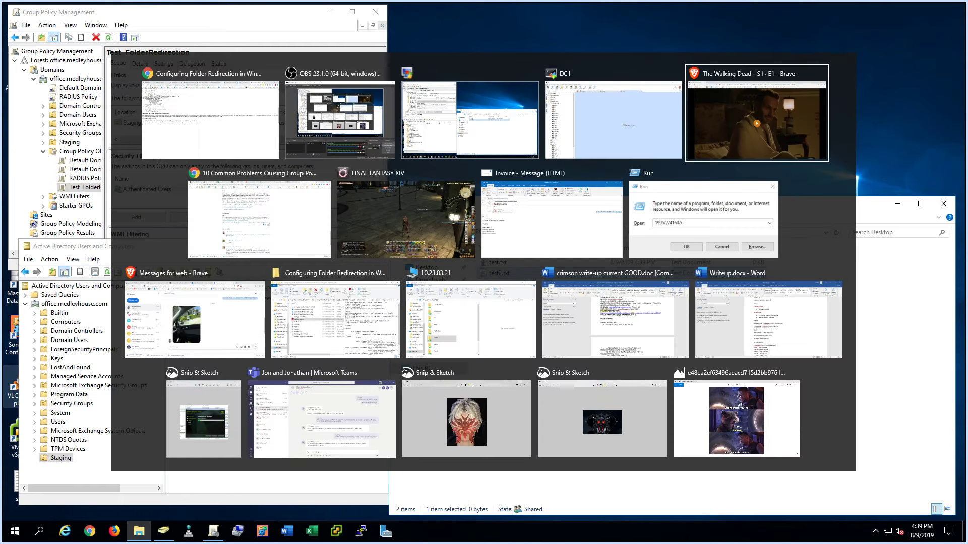
pyautogui.hotkey('alt', 'shift', 'Tab')
pyautogui.hotkey('alt', 'shift', 'Tab')
pyautogui.hotkey('alt', 'shift', 'Tab')
pyautogui.hotkey('alt', 'shift', 'Tab')
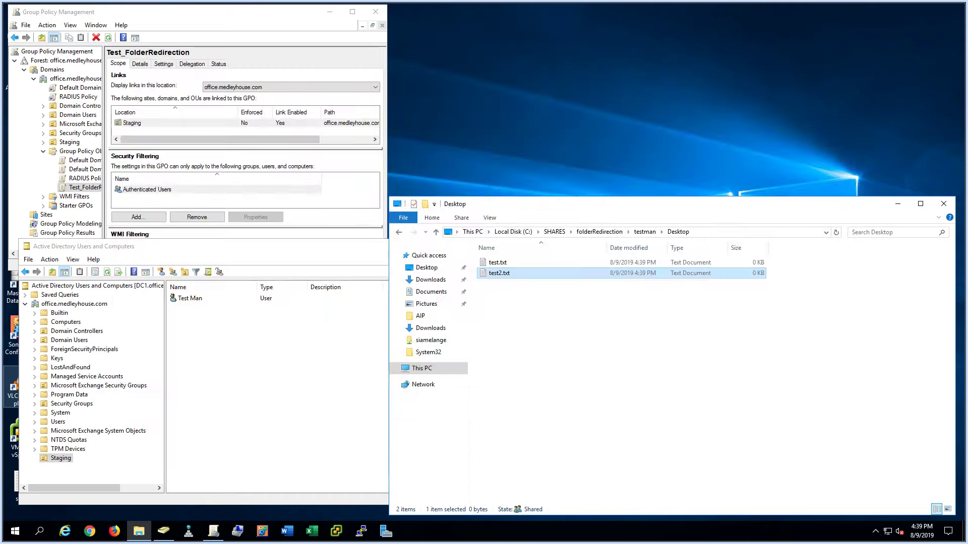